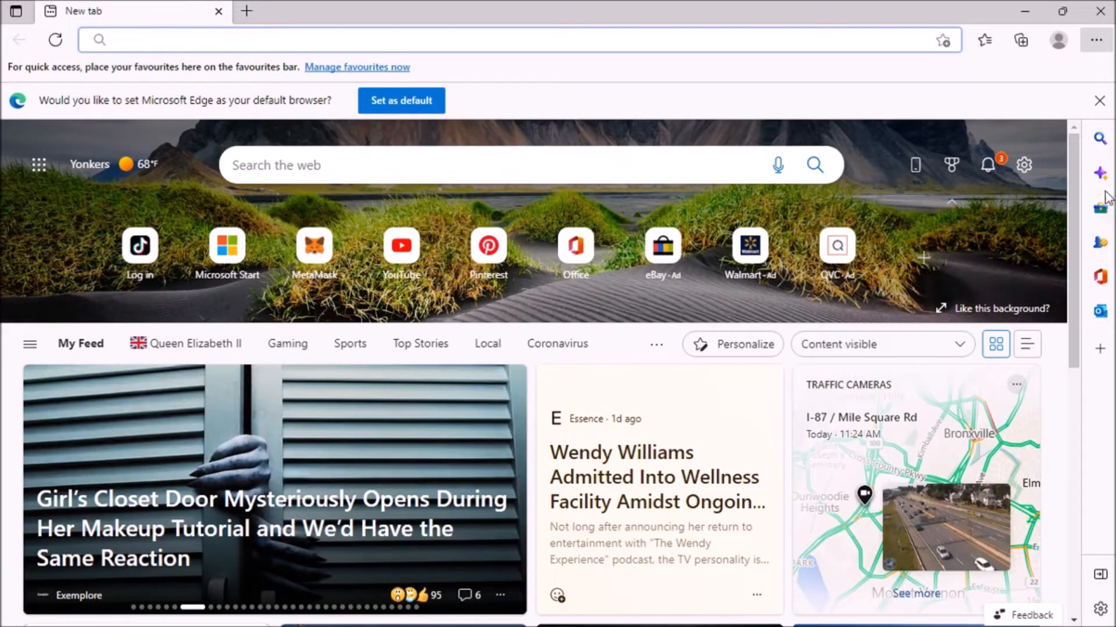
Dismiss the default browser prompt and search the web for "metamask wallet"
{"action": "left_click", "coordinate": [1099, 100]}
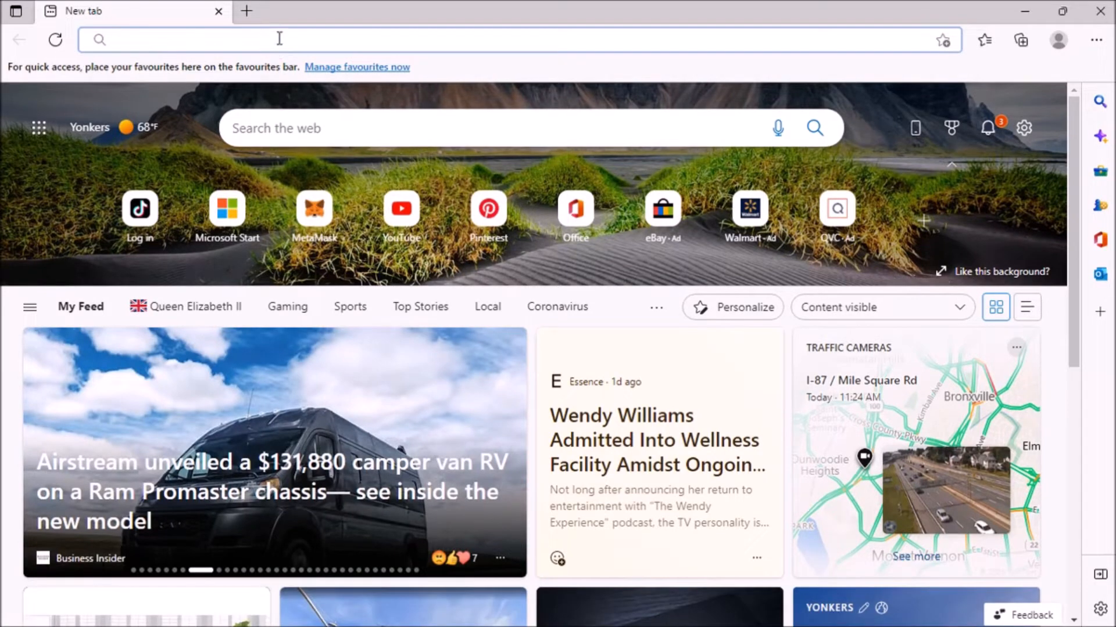
{"action": "left_click", "coordinate": [281, 137]}
{"action": "type", "text": "meta"}
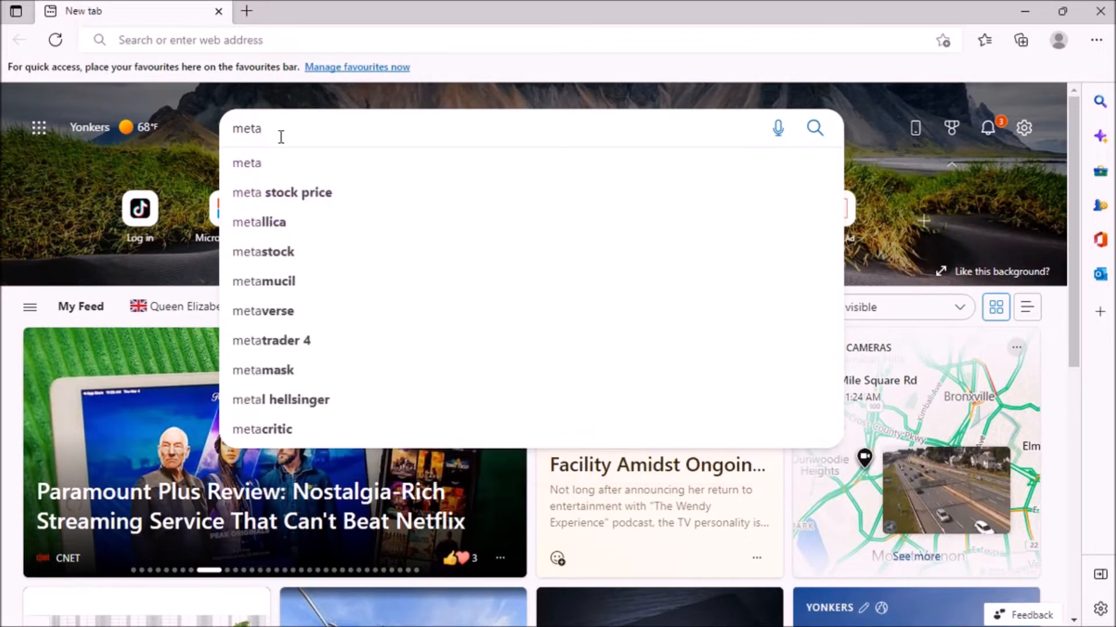
{"action": "type", "text": "mask wallet"}
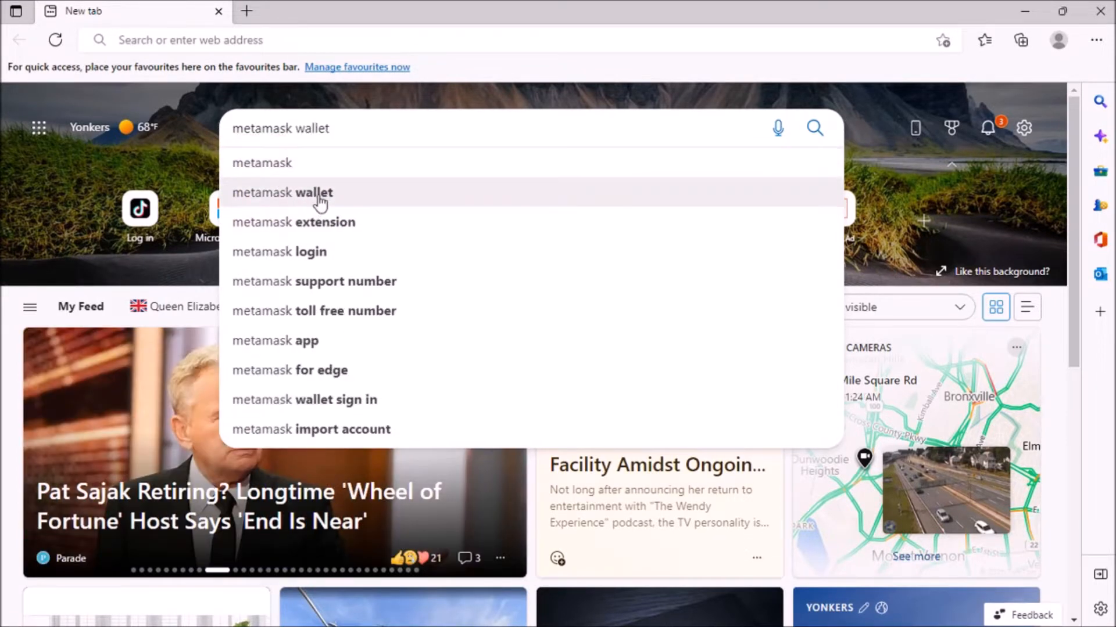
{"action": "left_click", "coordinate": [317, 198]}
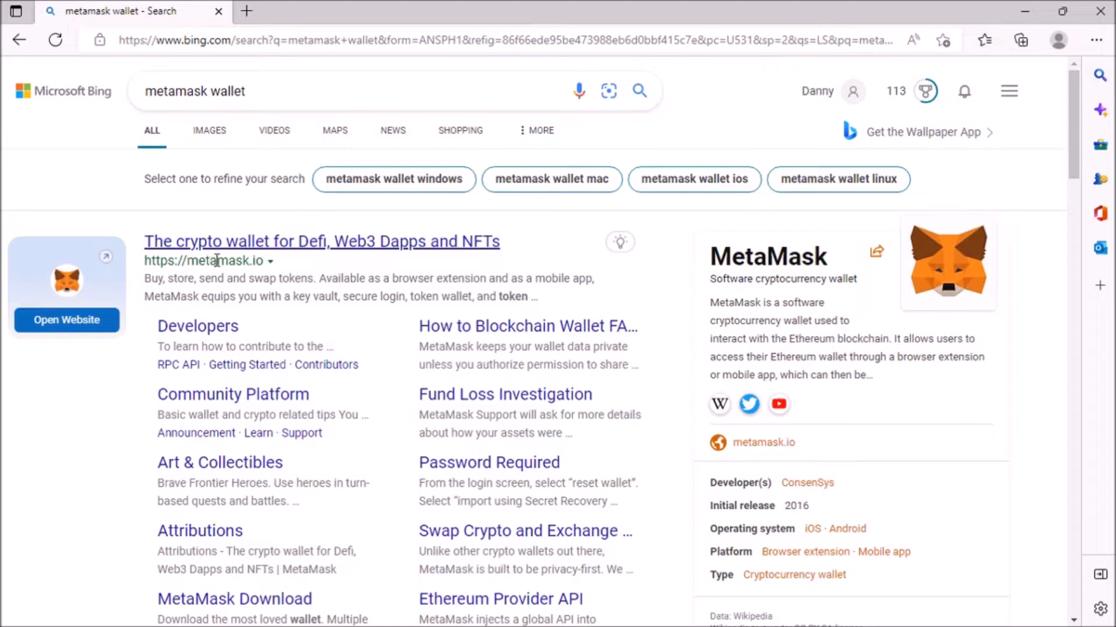
Open the official metamask.io site from the results, close the search results page, and go to MetaMask's download page
{"action": "left_click", "coordinate": [293, 244]}
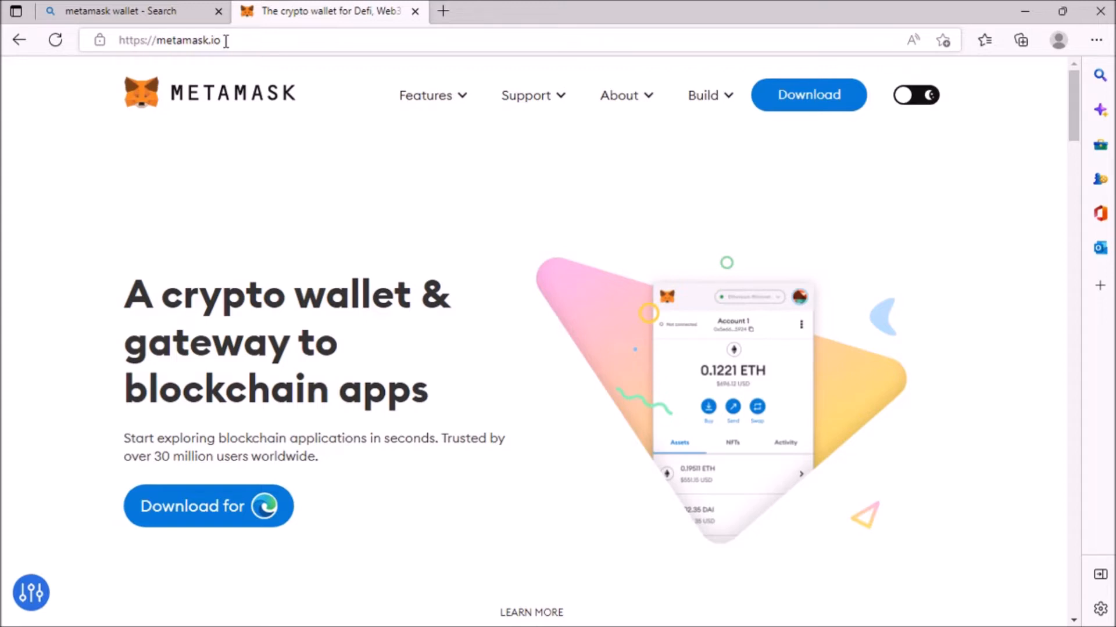
{"action": "left_click", "coordinate": [218, 11]}
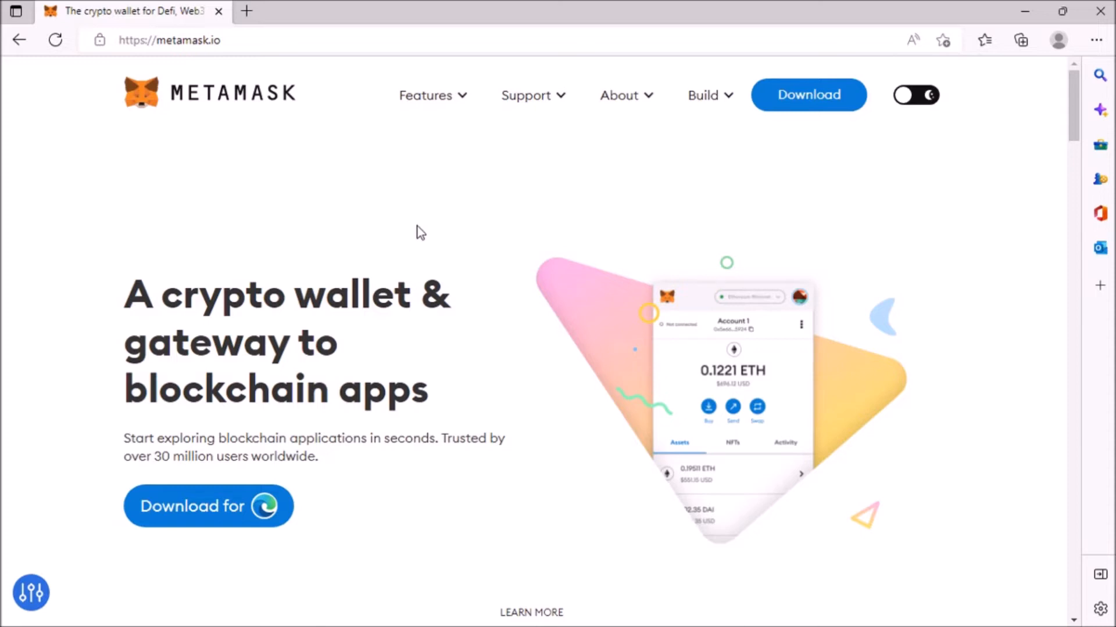
{"action": "left_click", "coordinate": [811, 95]}
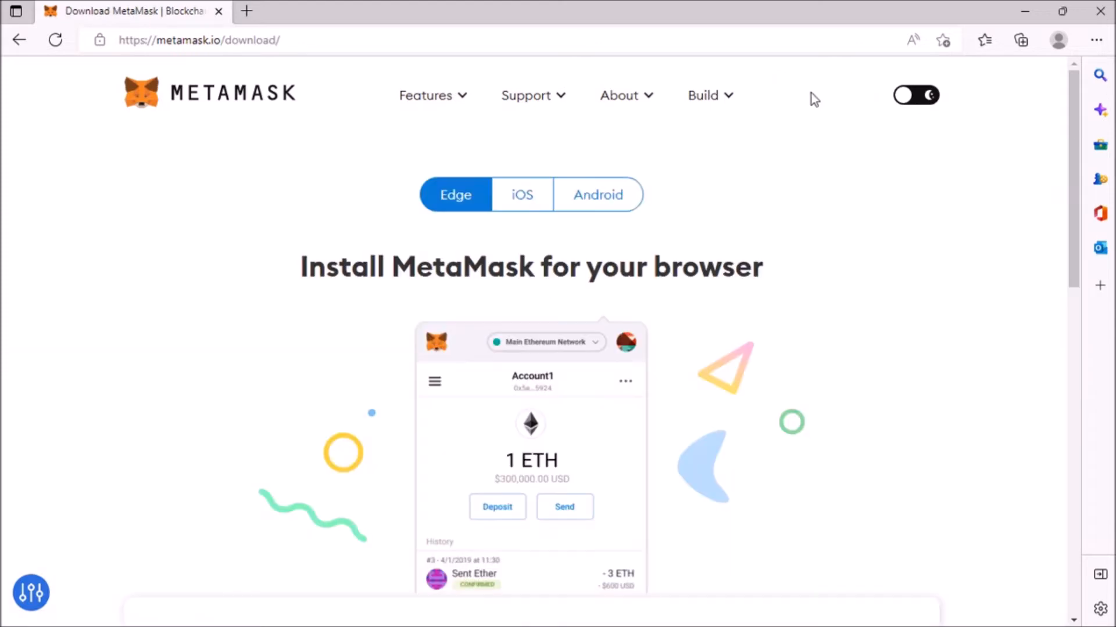
Open the Edge Add-ons listing through the download page's Edge install option and add the MetaMask extension to the browser
{"action": "scroll", "coordinate": [790, 162], "scroll_direction": "down", "scroll_amount": 5}
{"action": "scroll", "coordinate": [792, 160], "scroll_direction": "down", "scroll_amount": 6}
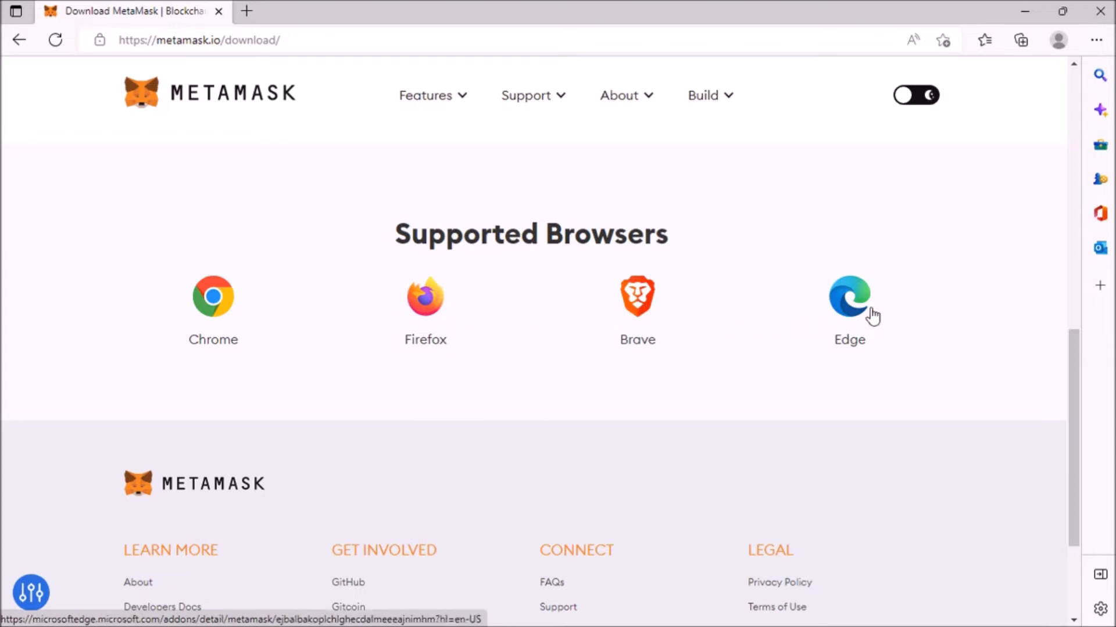
{"action": "left_click", "coordinate": [851, 310]}
{"action": "scroll", "coordinate": [921, 322], "scroll_direction": "up", "scroll_amount": 5}
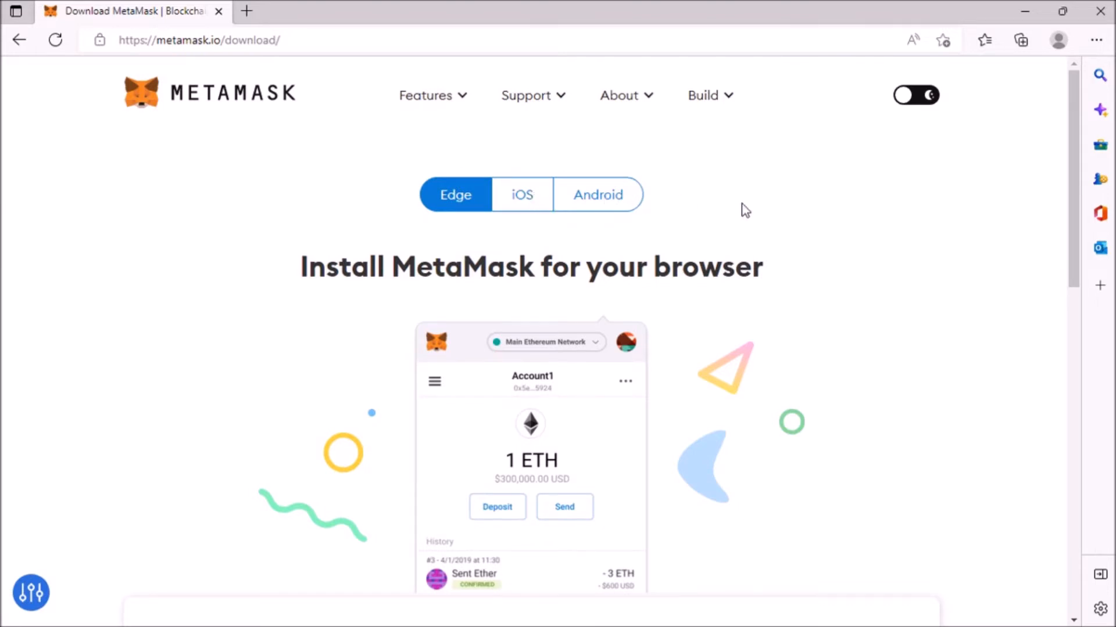
{"action": "scroll", "coordinate": [741, 204], "scroll_direction": "down", "scroll_amount": 5}
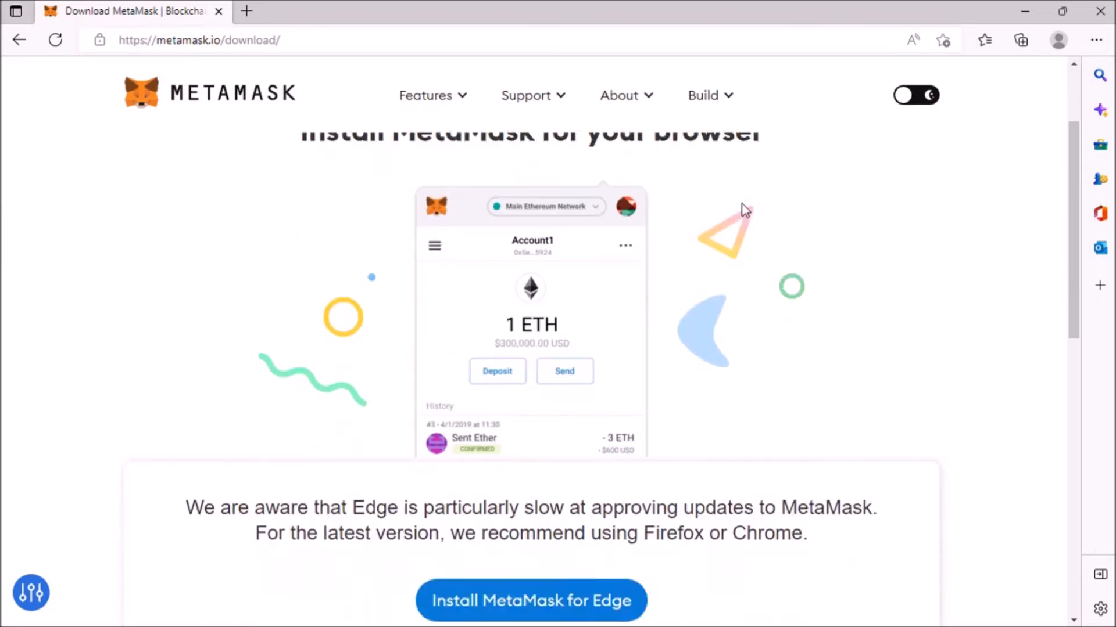
{"action": "scroll", "coordinate": [742, 209], "scroll_direction": "down", "scroll_amount": 1}
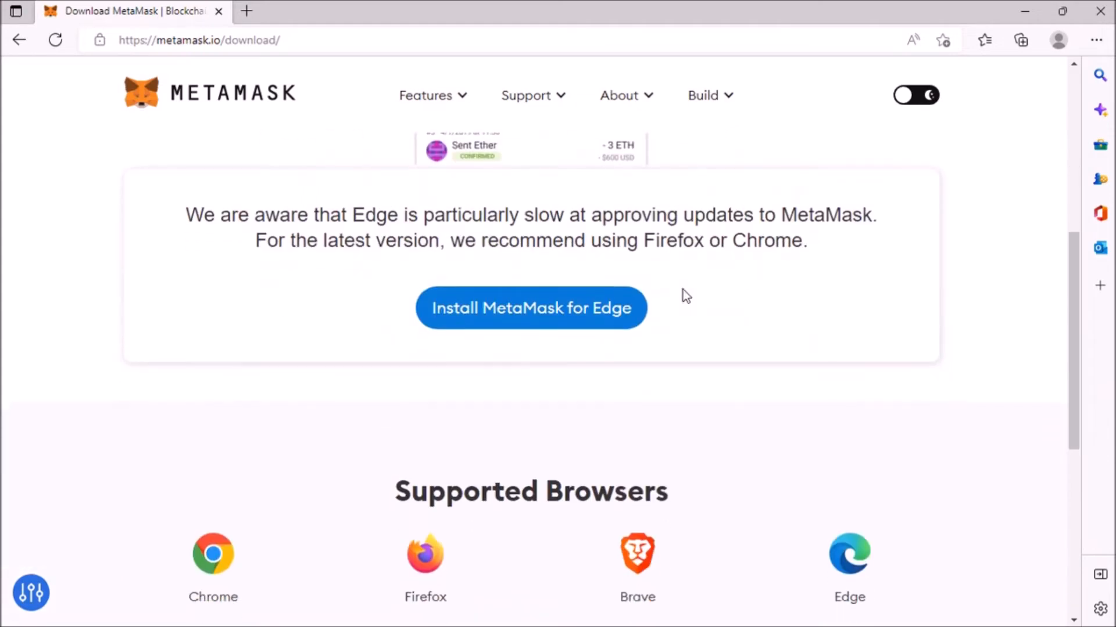
{"action": "left_click", "coordinate": [540, 313]}
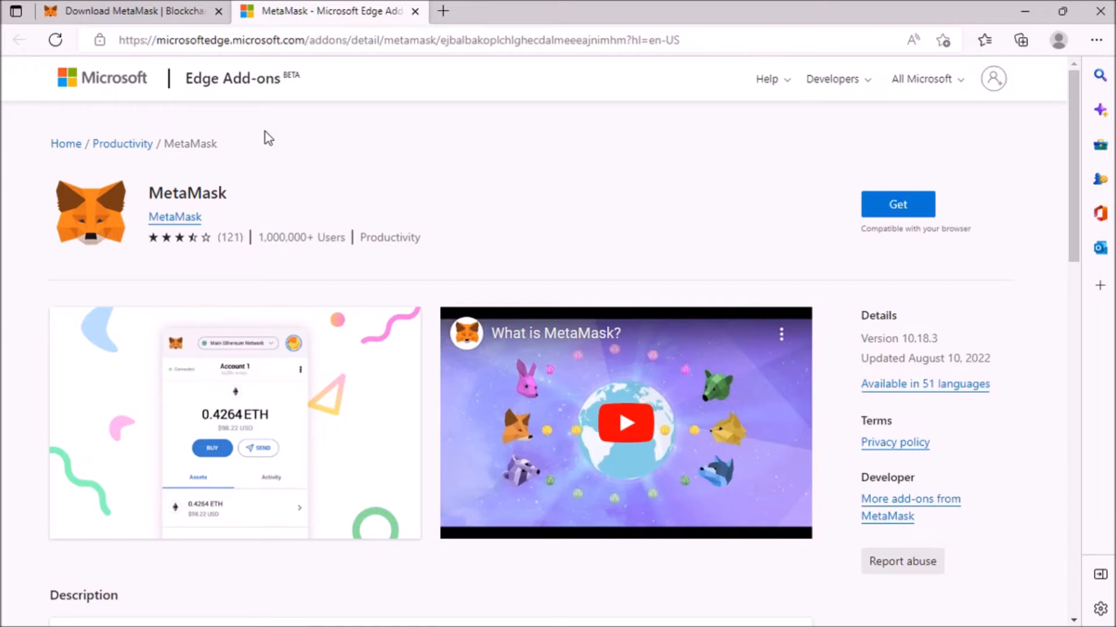
{"action": "left_click", "coordinate": [909, 209]}
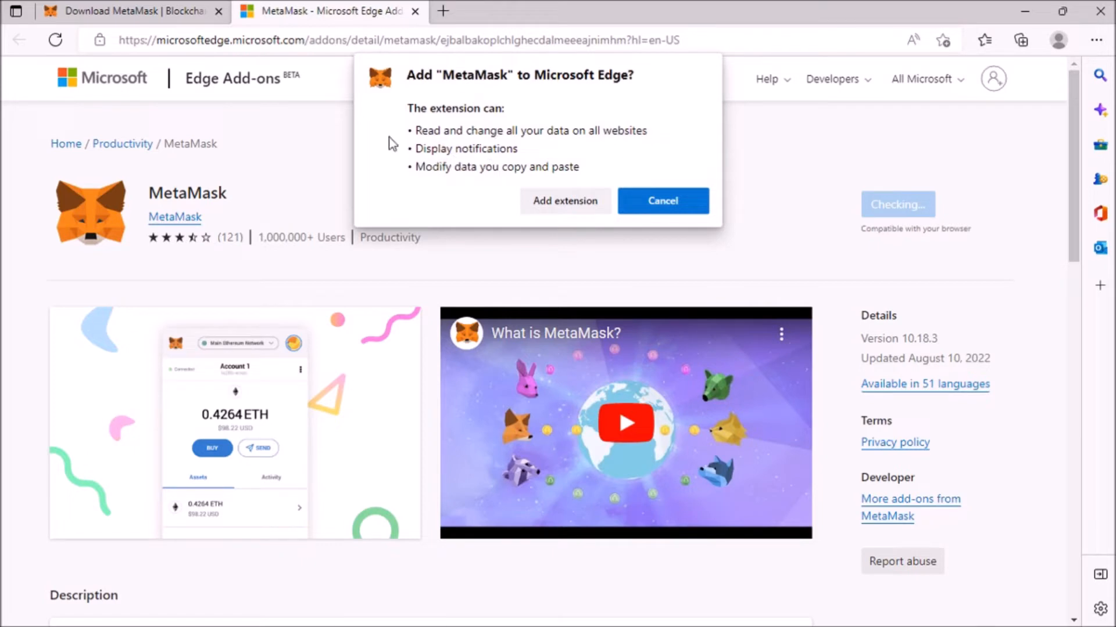
{"action": "left_click", "coordinate": [562, 205]}
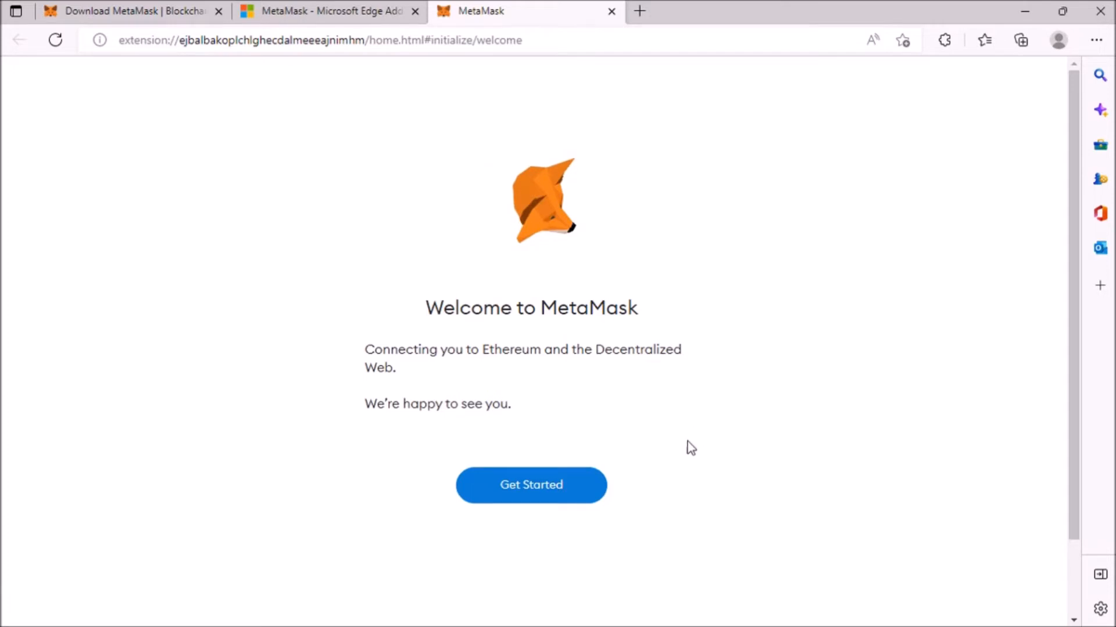
Start the MetaMask setup, agree to usage data collection, and choose to create a new wallet
{"action": "left_click", "coordinate": [533, 488]}
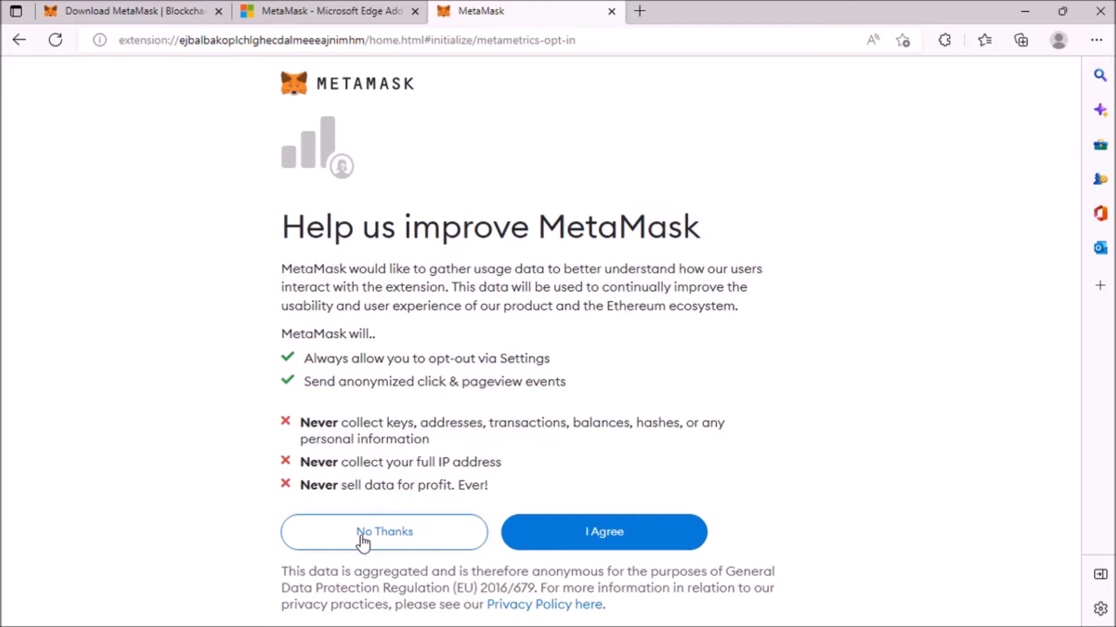
{"action": "left_click", "coordinate": [610, 540]}
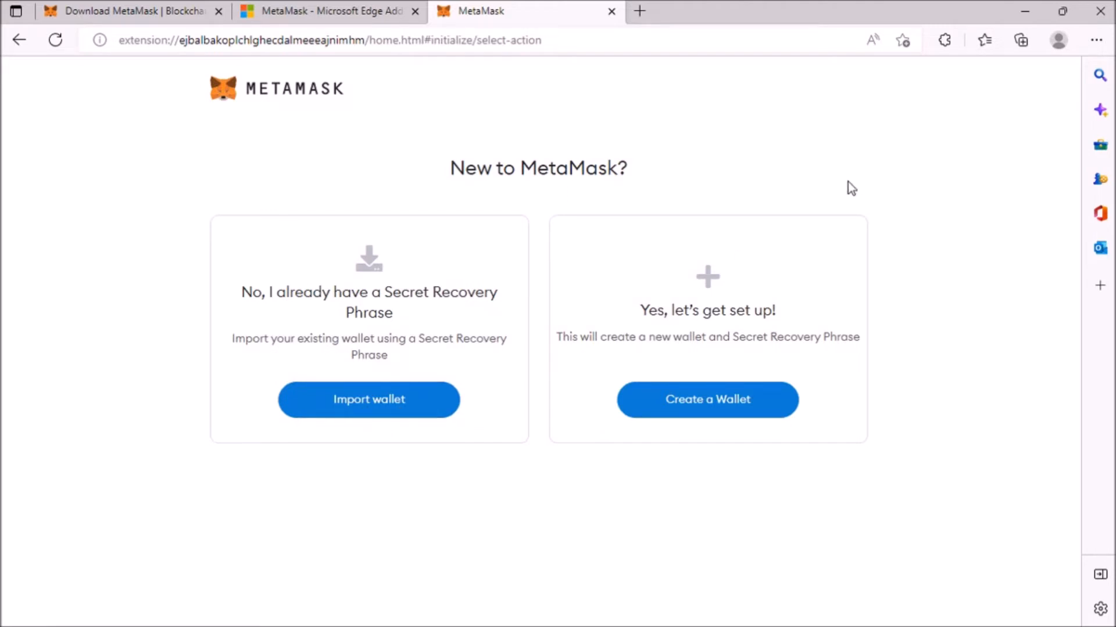
{"action": "left_click", "coordinate": [697, 401]}
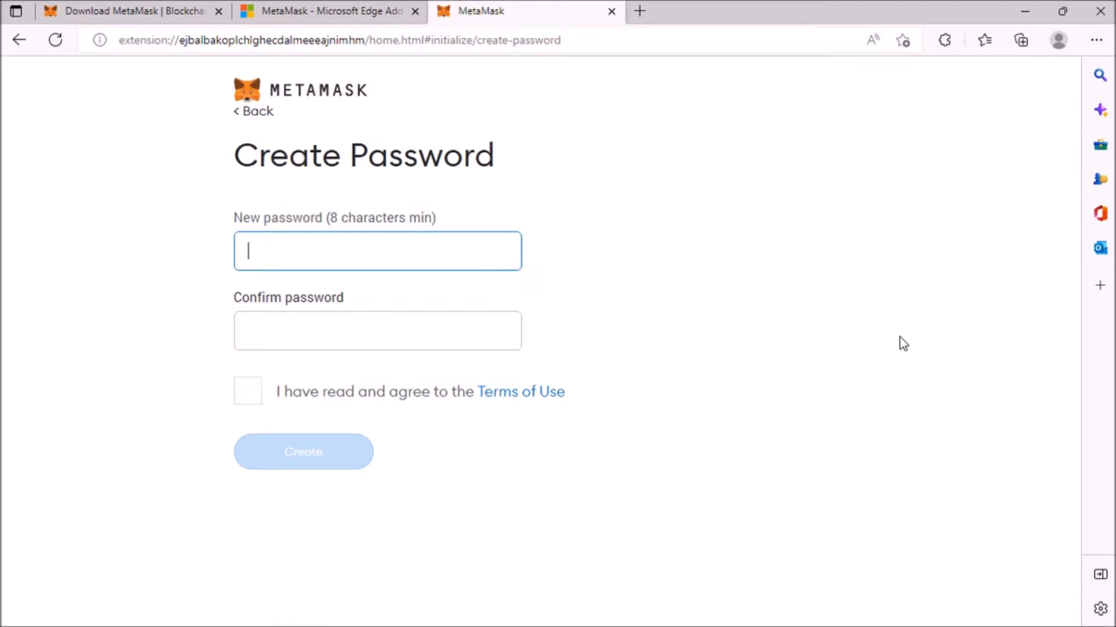
Enter and confirm a new wallet password, accept the Terms of Use, and create the password
{"action": "type", "text": "****"}
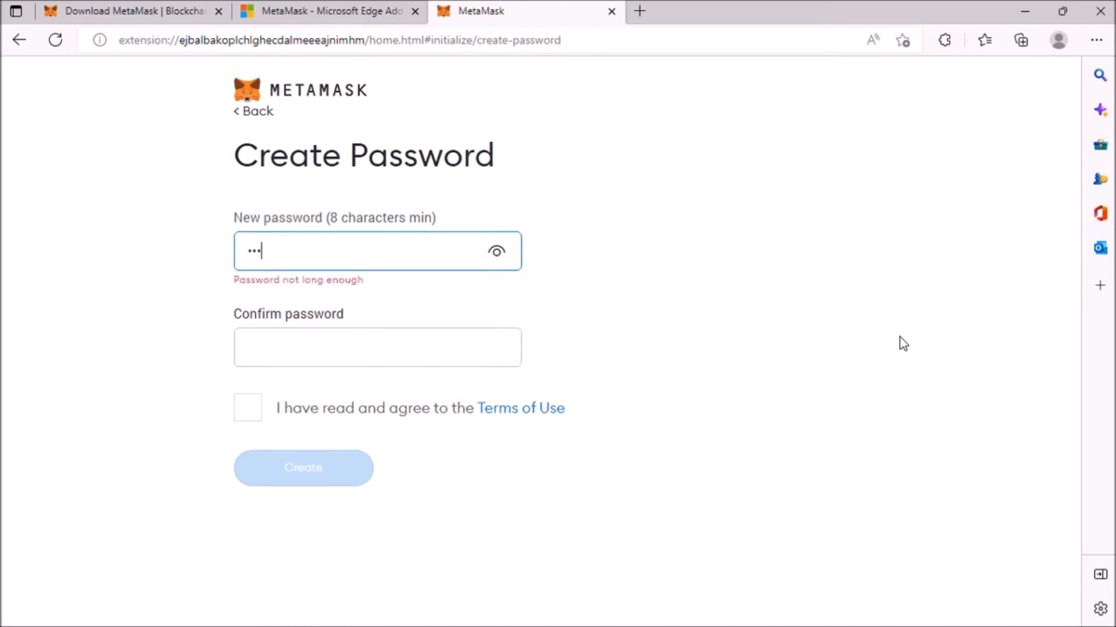
{"action": "type", "text": "******"}
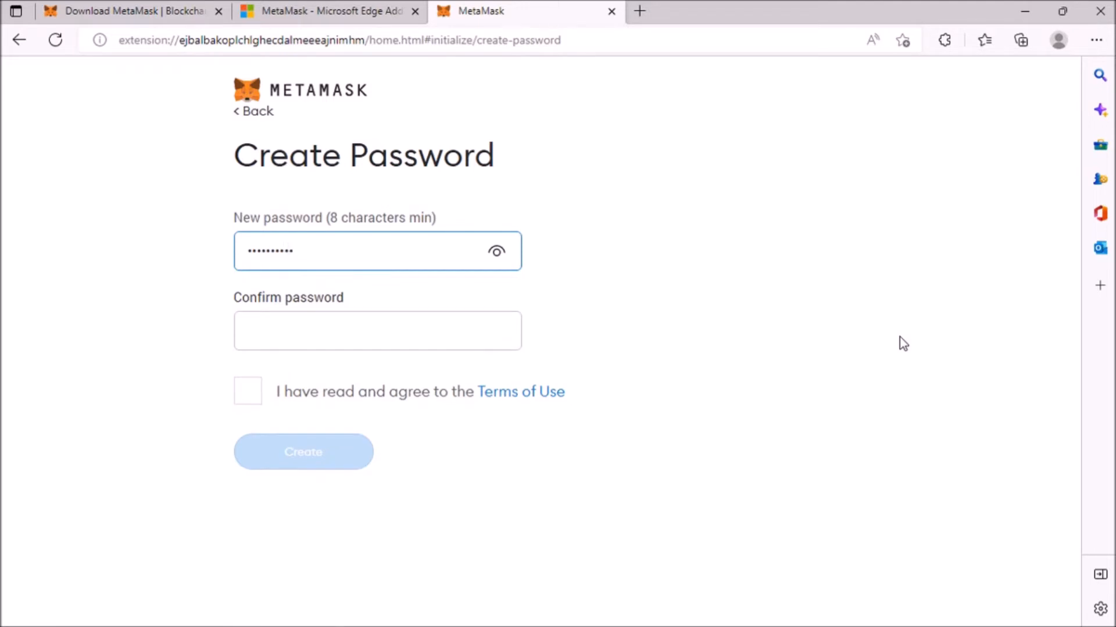
{"action": "left_click", "coordinate": [324, 325]}
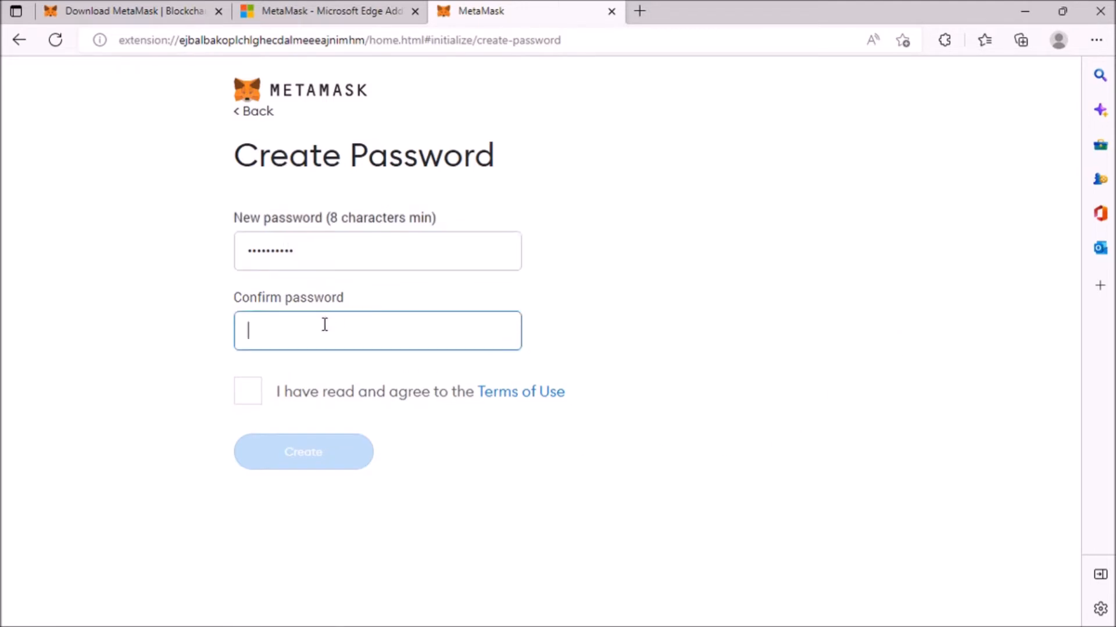
{"action": "type", "text": "***"}
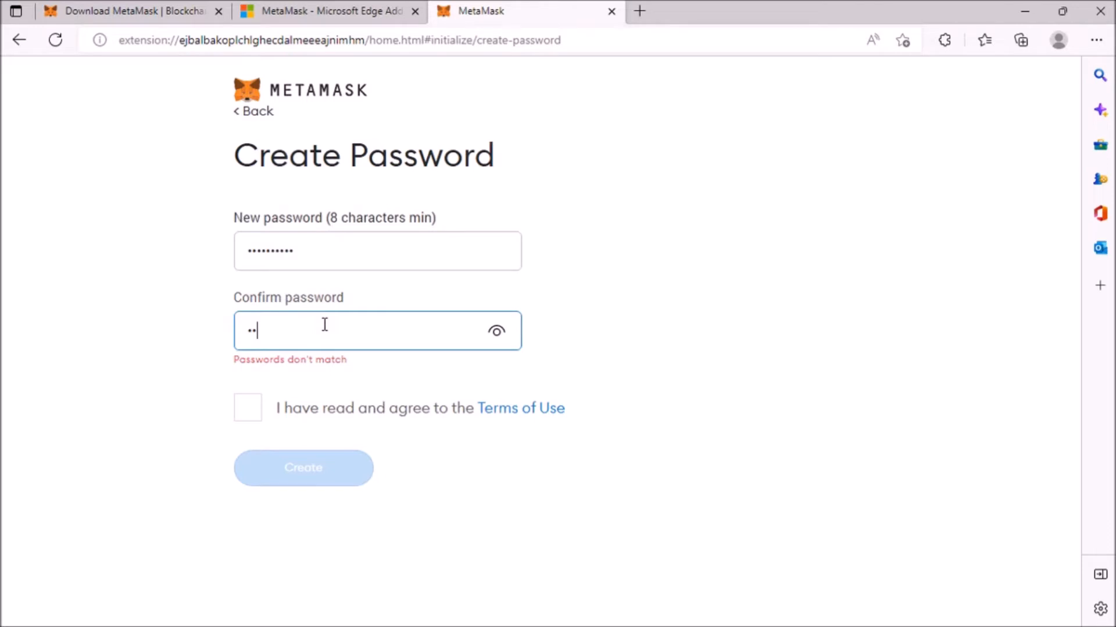
{"action": "type", "text": "*******"}
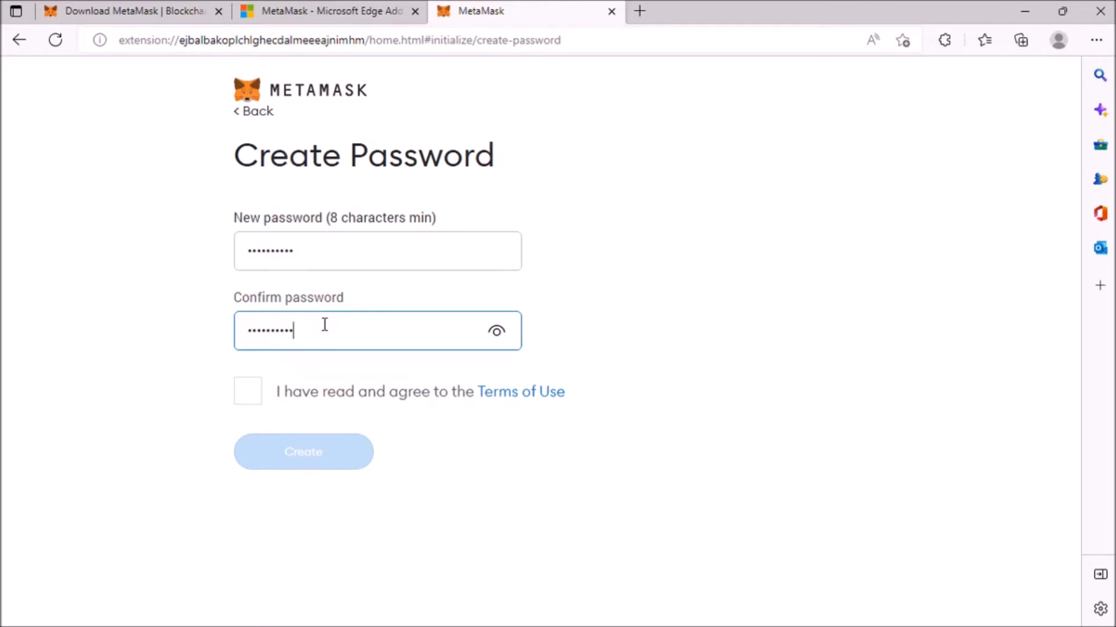
{"action": "left_click", "coordinate": [245, 397]}
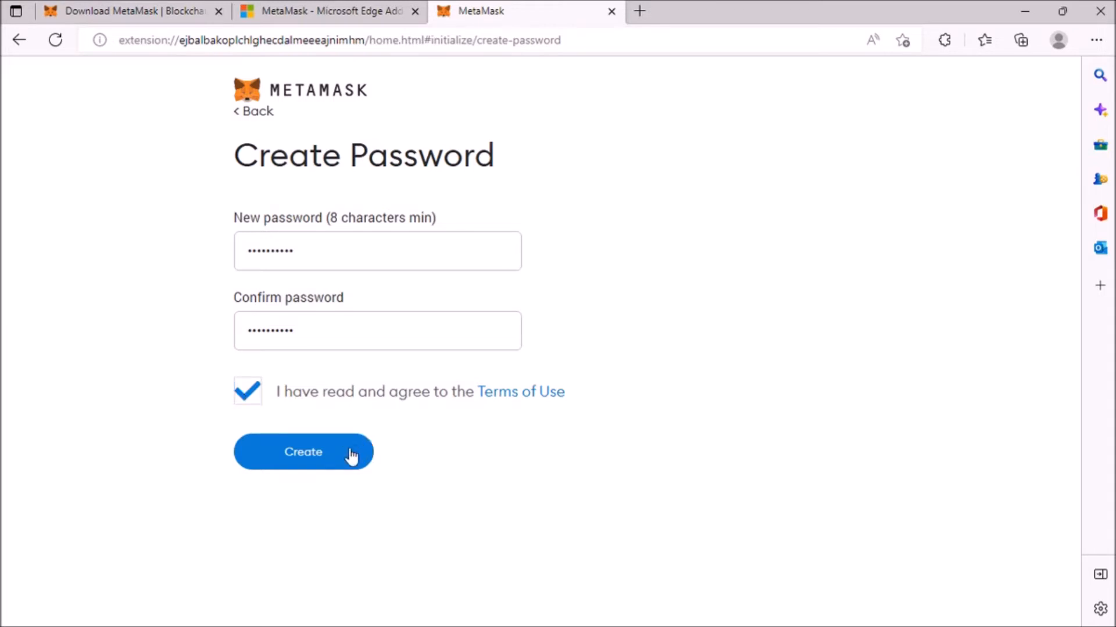
{"action": "left_click", "coordinate": [327, 459]}
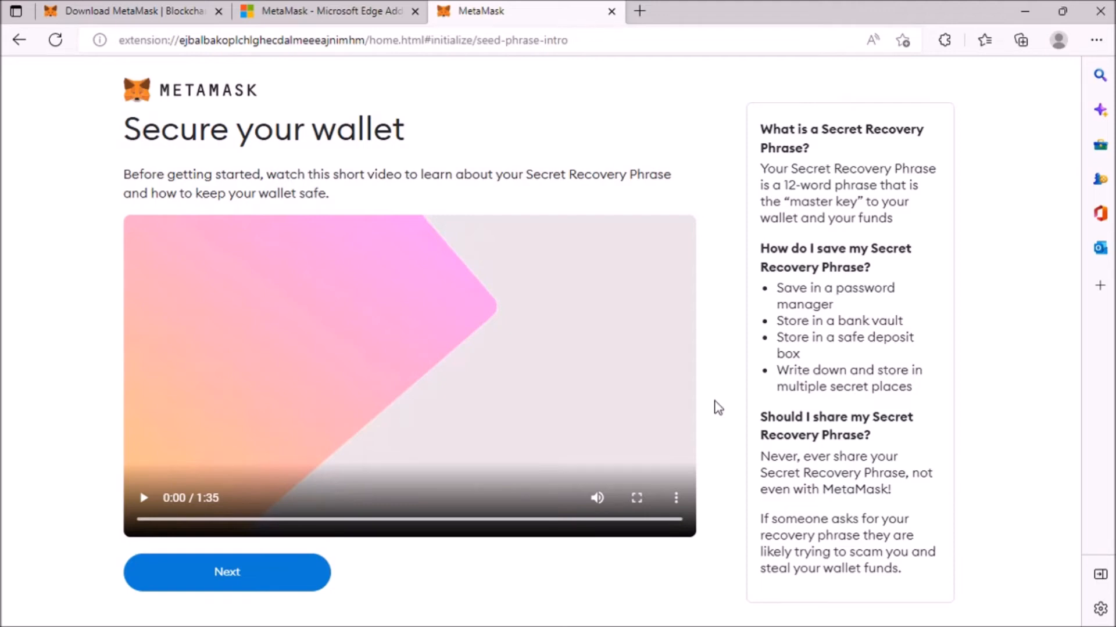
Skip the wallet security video, reveal the Secret Recovery Phrase, and proceed to its confirmation
{"action": "left_click", "coordinate": [267, 574]}
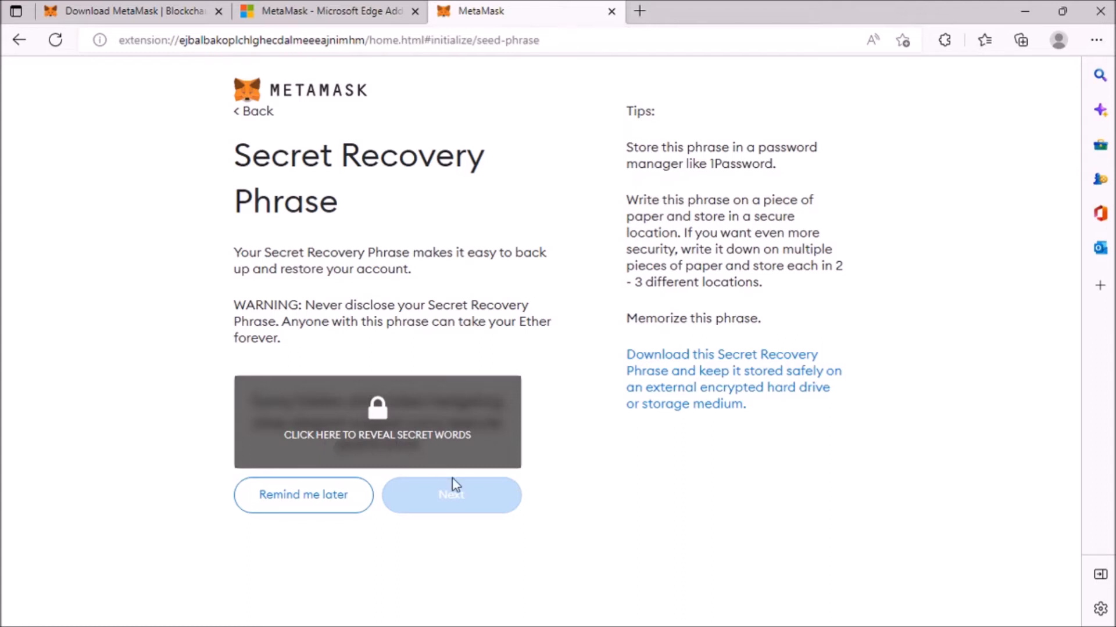
{"action": "left_click", "coordinate": [408, 428]}
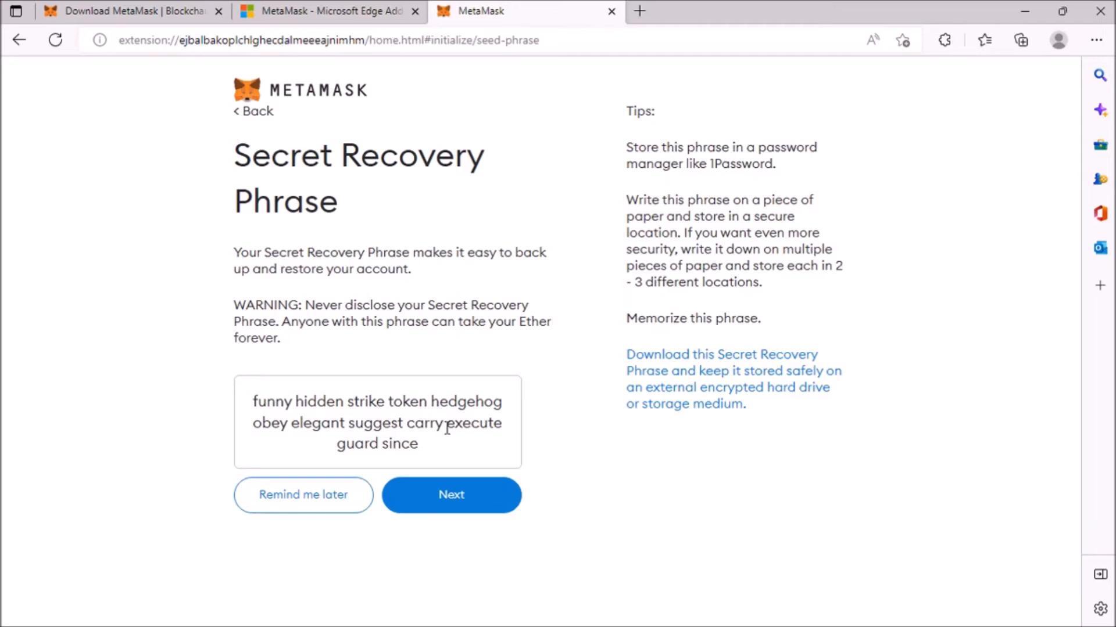
{"action": "left_click", "coordinate": [470, 498]}
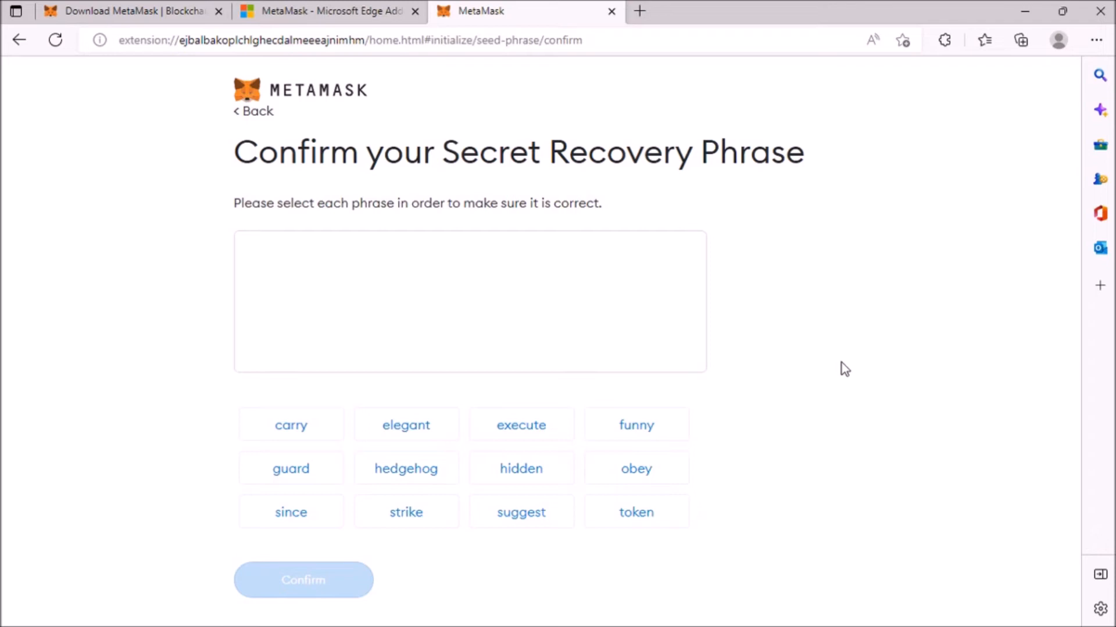
Select all the Secret Recovery Phrase words in their correct order, confirm the phrase, and finish the wallet setup
{"action": "left_click", "coordinate": [660, 433]}
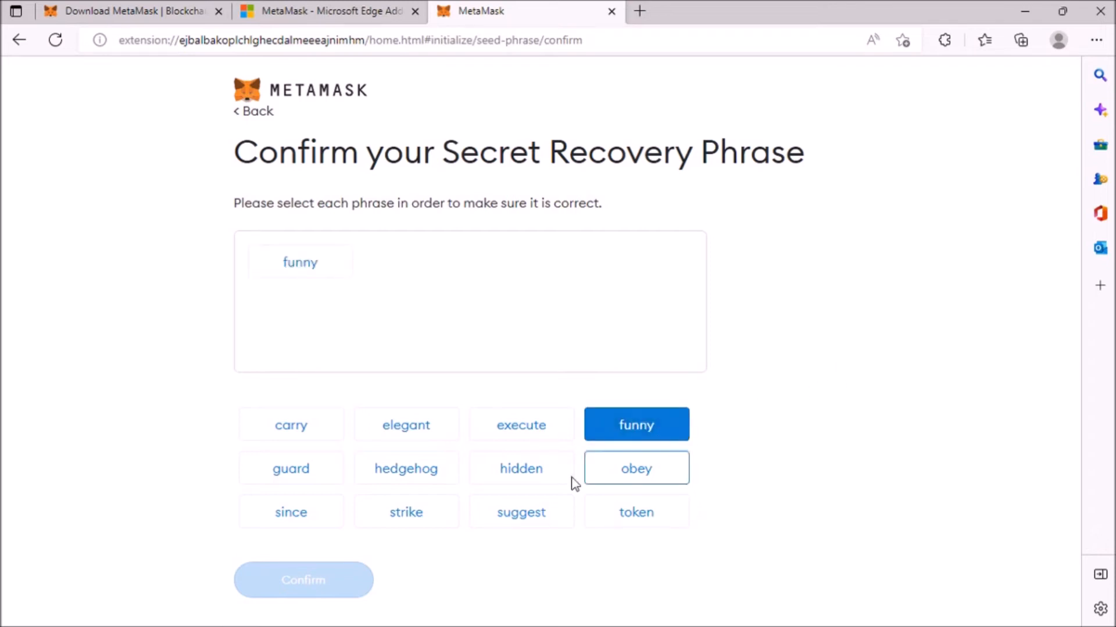
{"action": "left_click", "coordinate": [521, 476]}
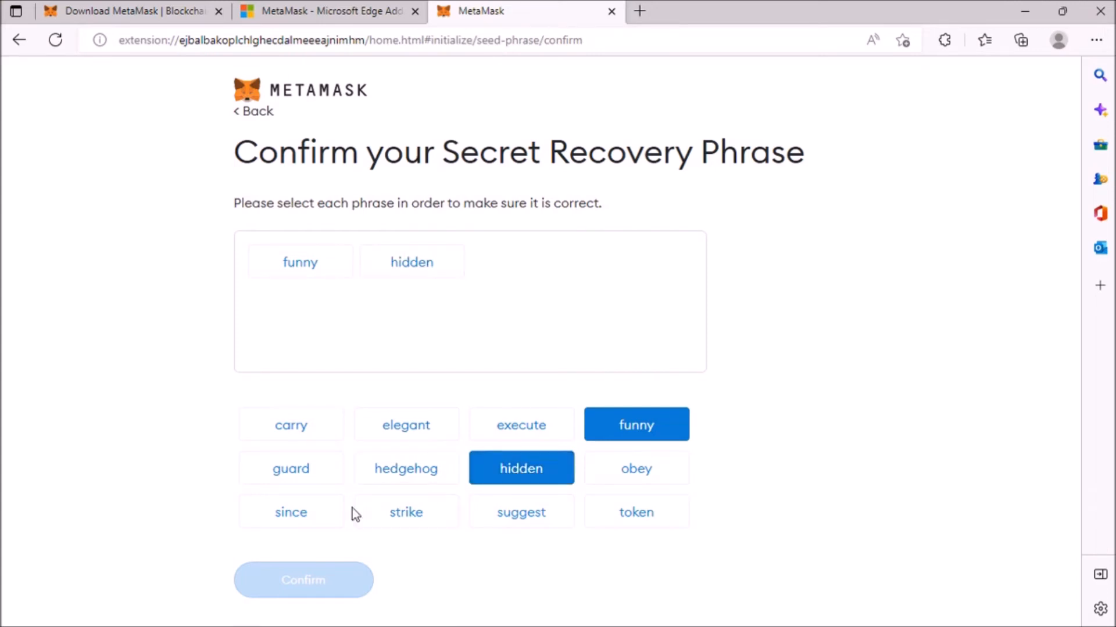
{"action": "left_click", "coordinate": [397, 519]}
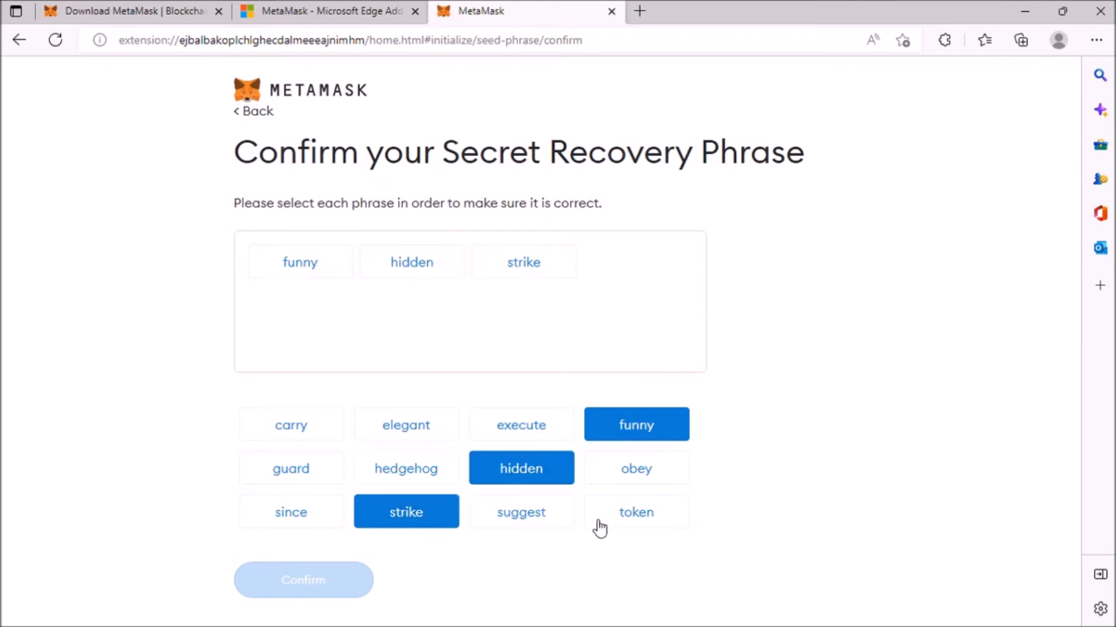
{"action": "left_click", "coordinate": [633, 526]}
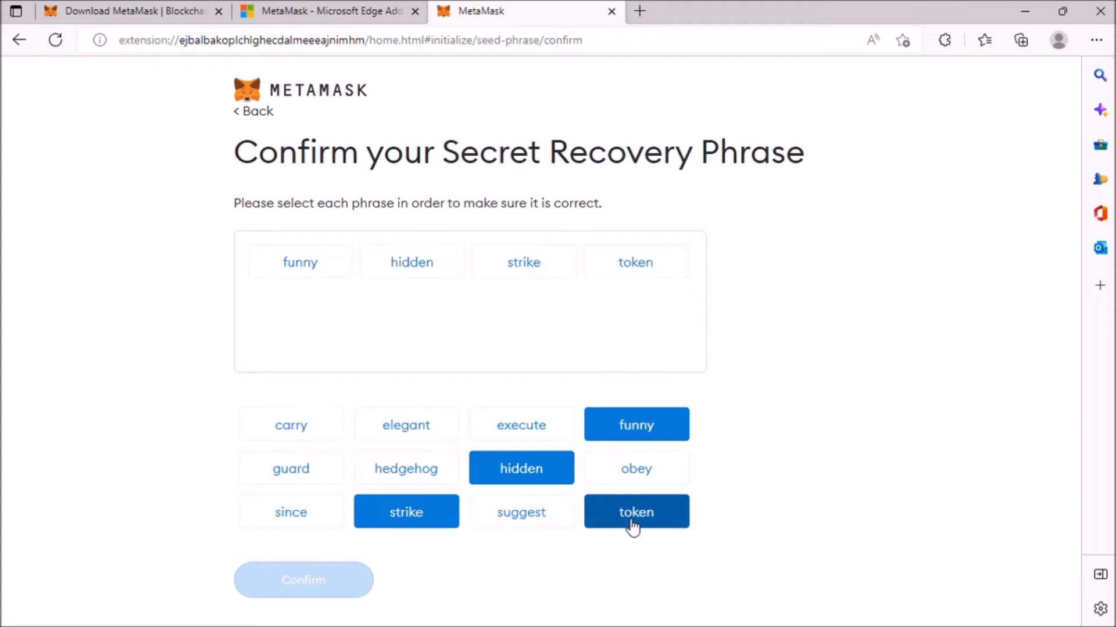
{"action": "left_click", "coordinate": [402, 472]}
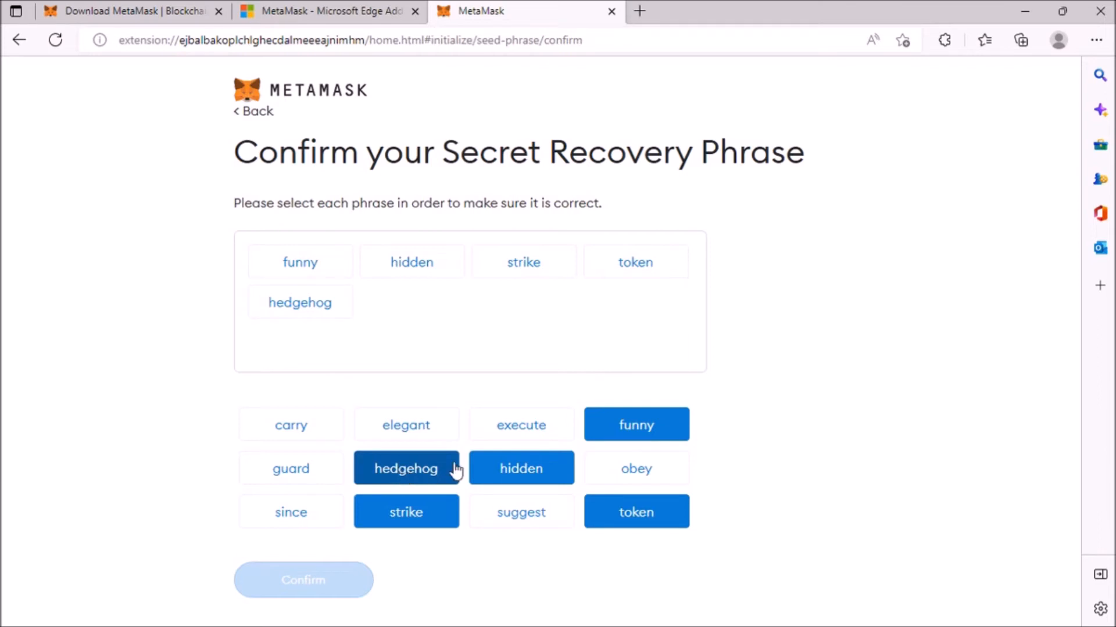
{"action": "left_click", "coordinate": [645, 474]}
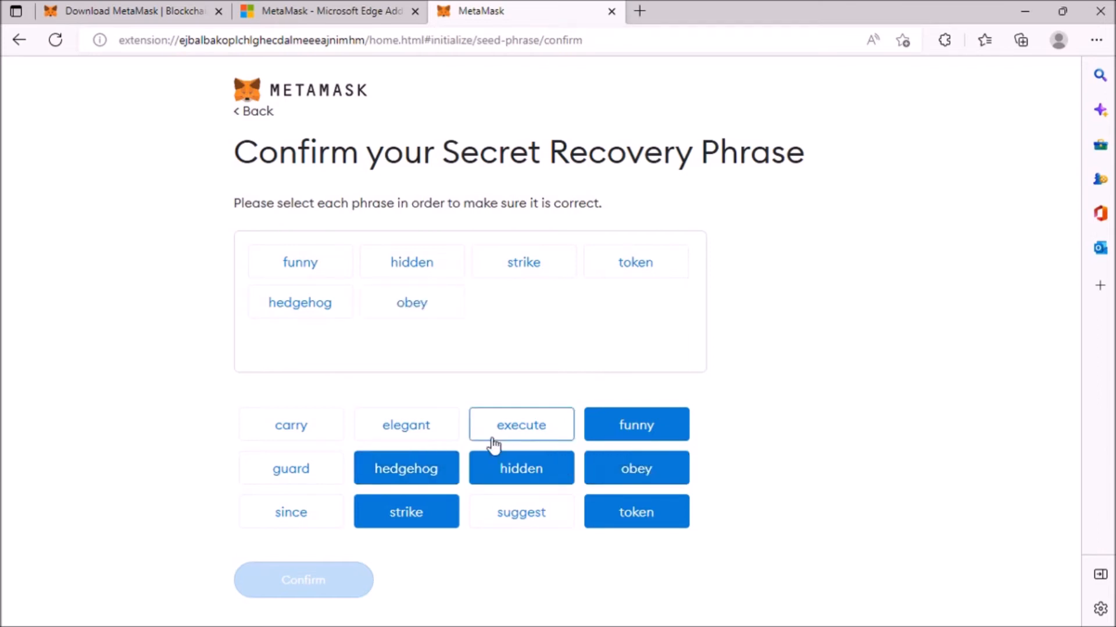
{"action": "left_click", "coordinate": [403, 426]}
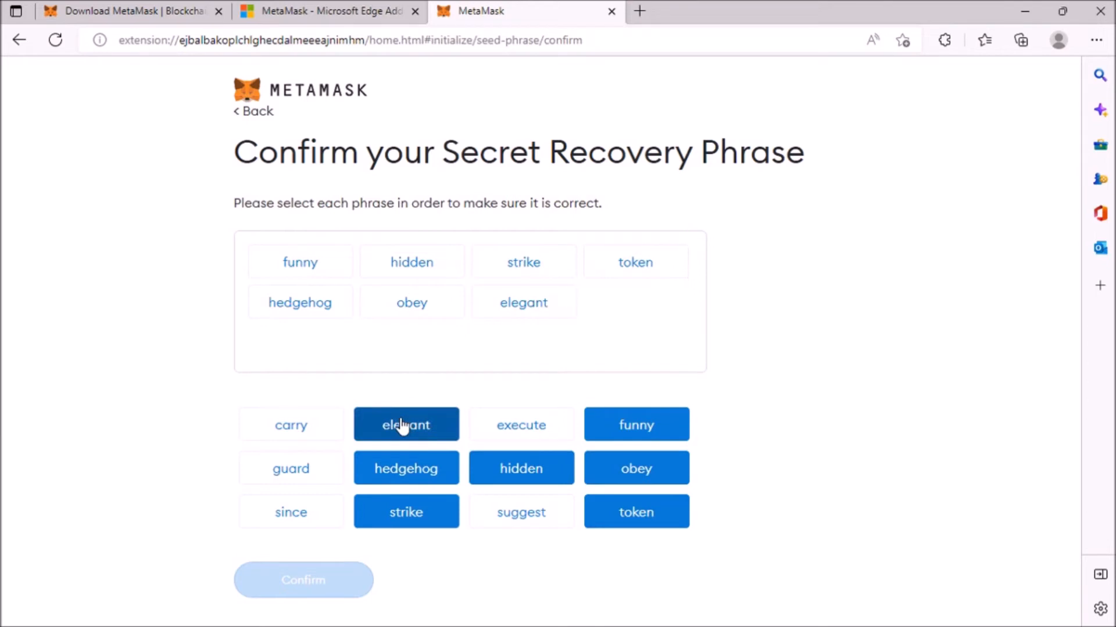
{"action": "left_click", "coordinate": [521, 521]}
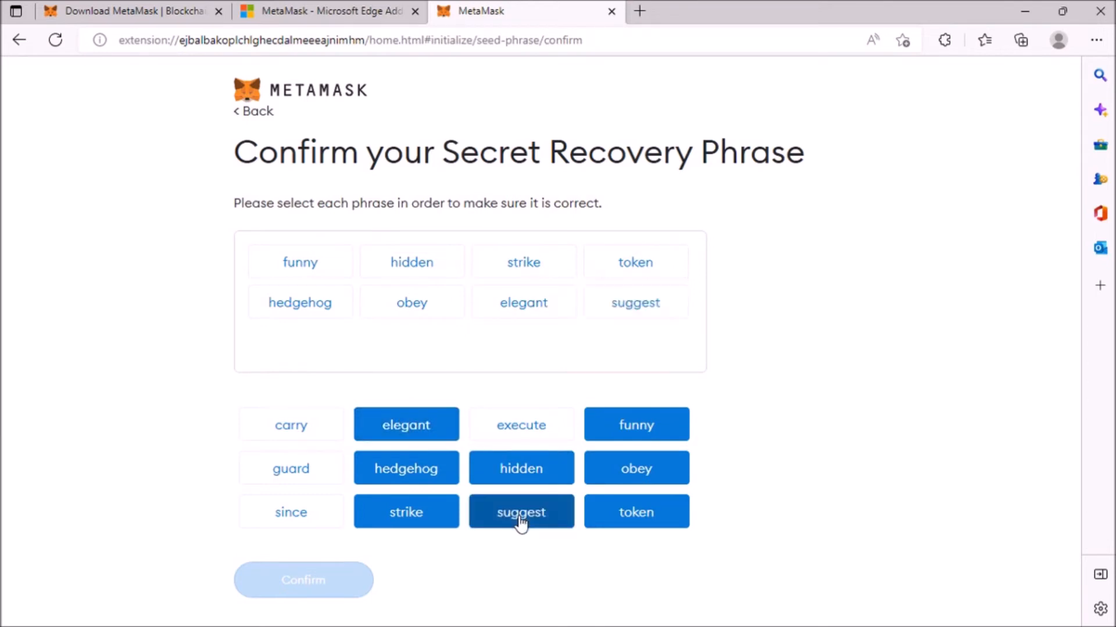
{"action": "left_click", "coordinate": [292, 433]}
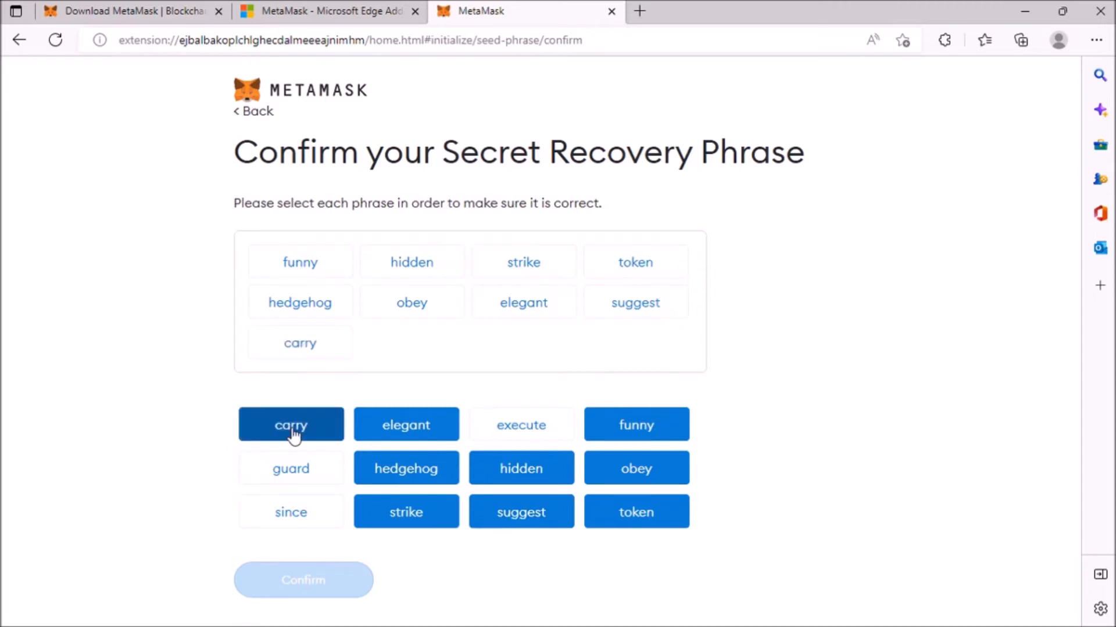
{"action": "left_click", "coordinate": [527, 436]}
{"action": "left_click", "coordinate": [323, 474]}
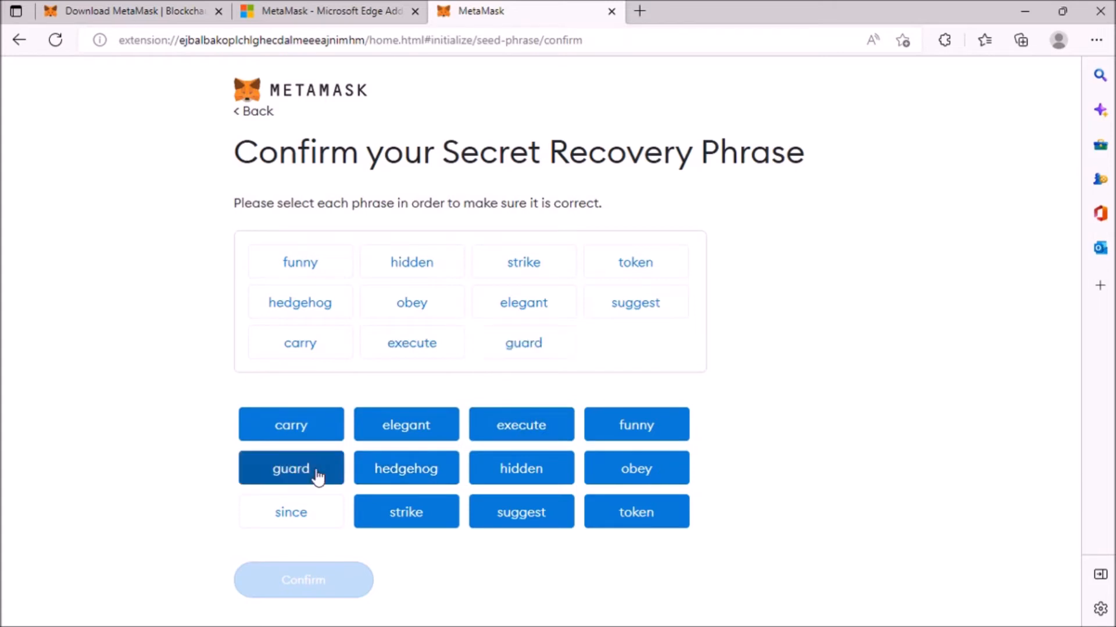
{"action": "left_click", "coordinate": [302, 519]}
{"action": "left_click", "coordinate": [321, 581]}
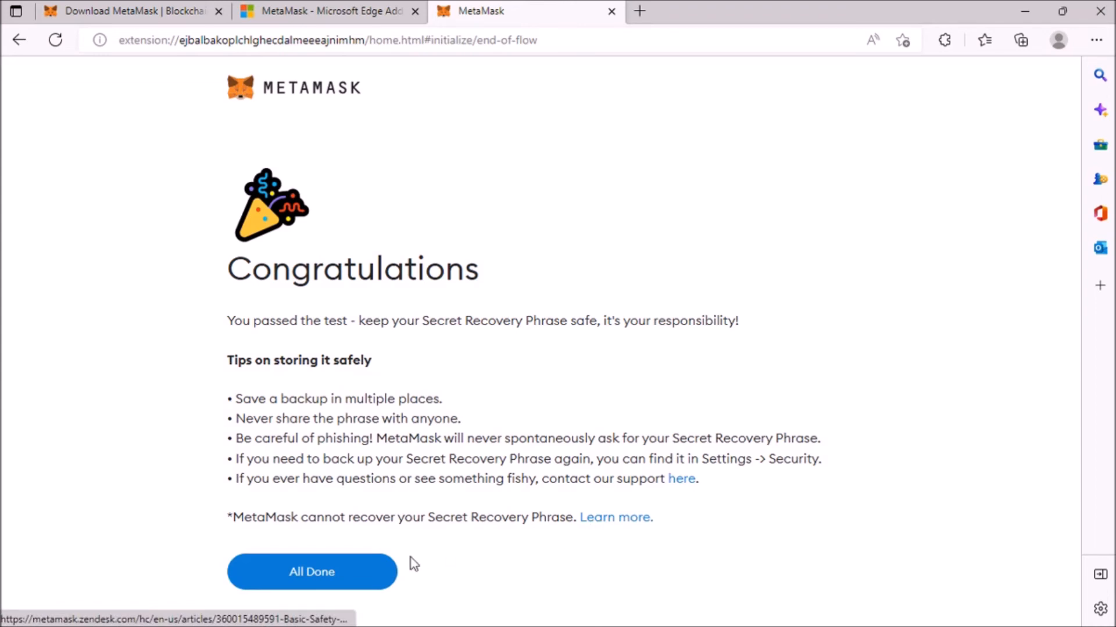
{"action": "left_click", "coordinate": [316, 572]}
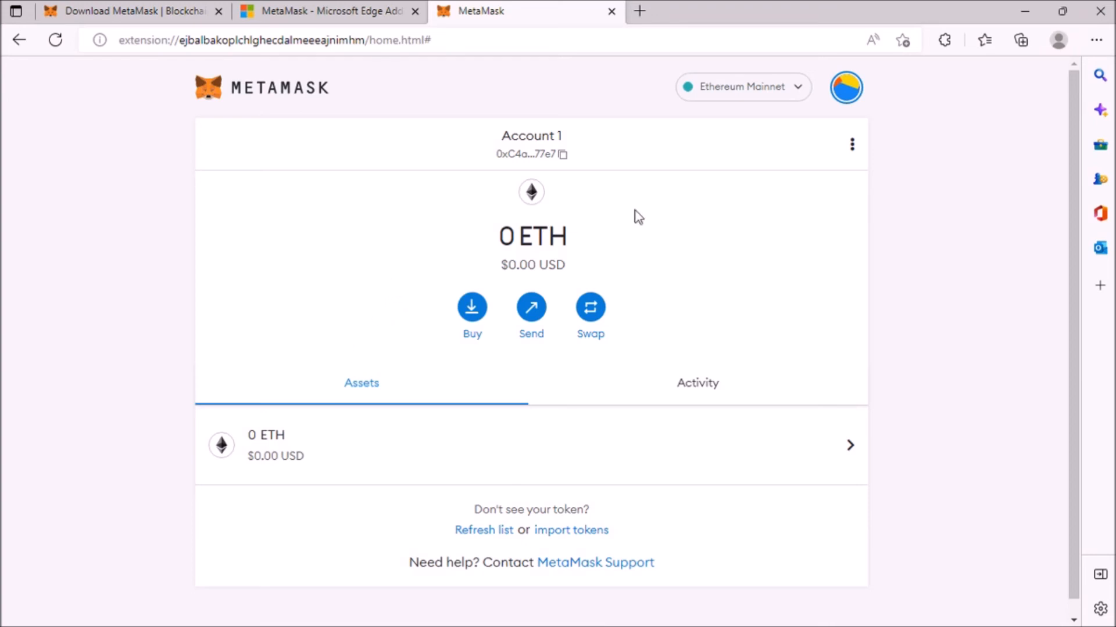
Set the MetaMask extension to show in the Edge toolbar and close the extensions list
{"action": "left_click", "coordinate": [945, 42]}
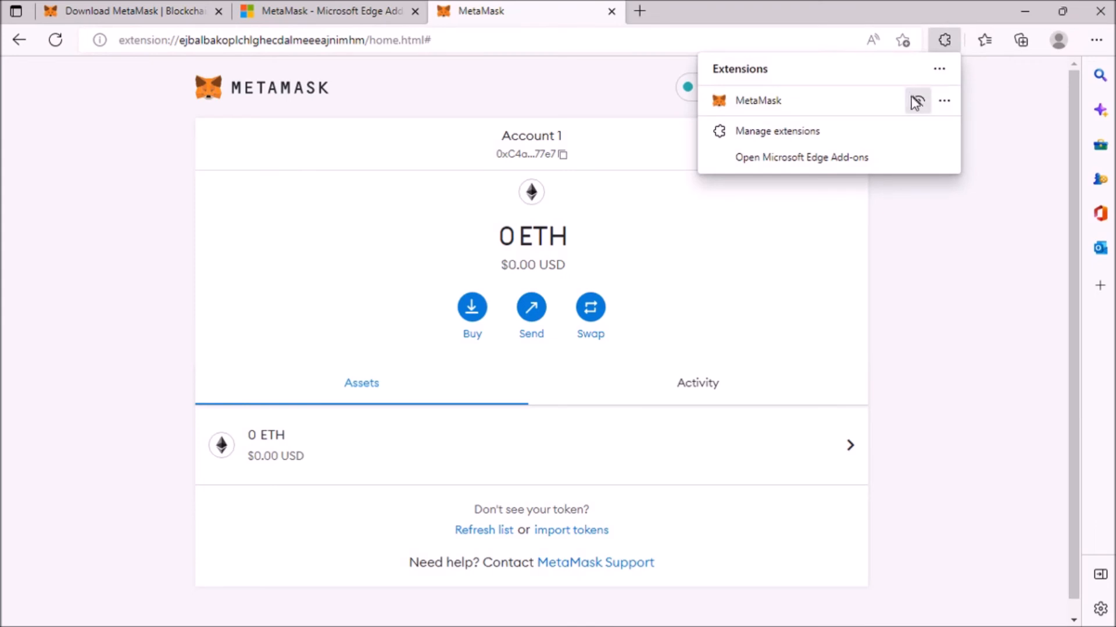
{"action": "left_click", "coordinate": [944, 103]}
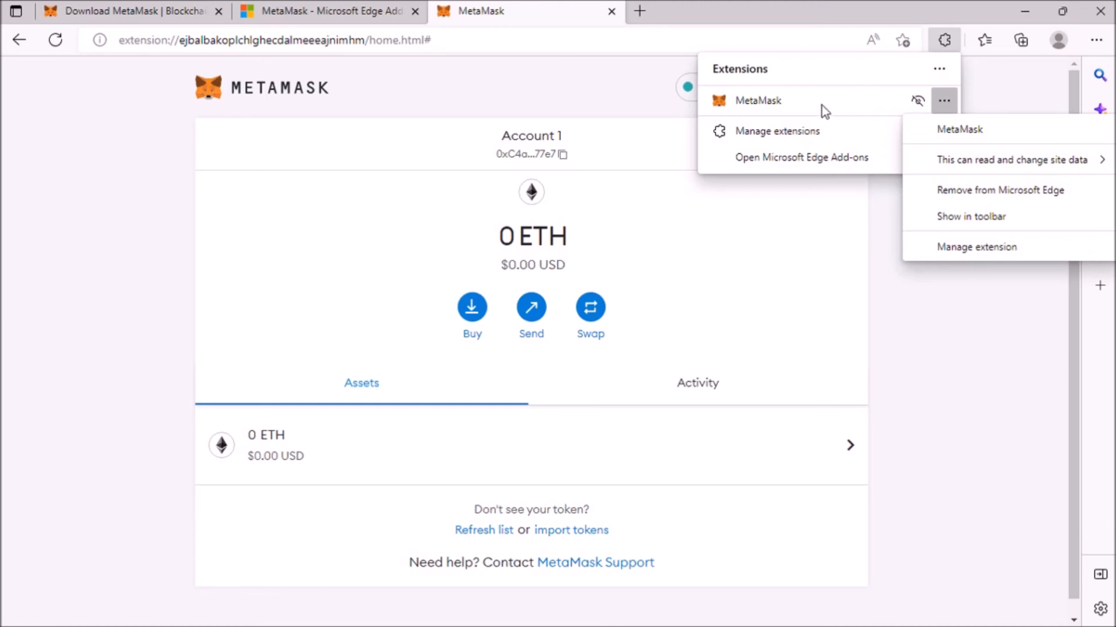
{"action": "left_click", "coordinate": [937, 215]}
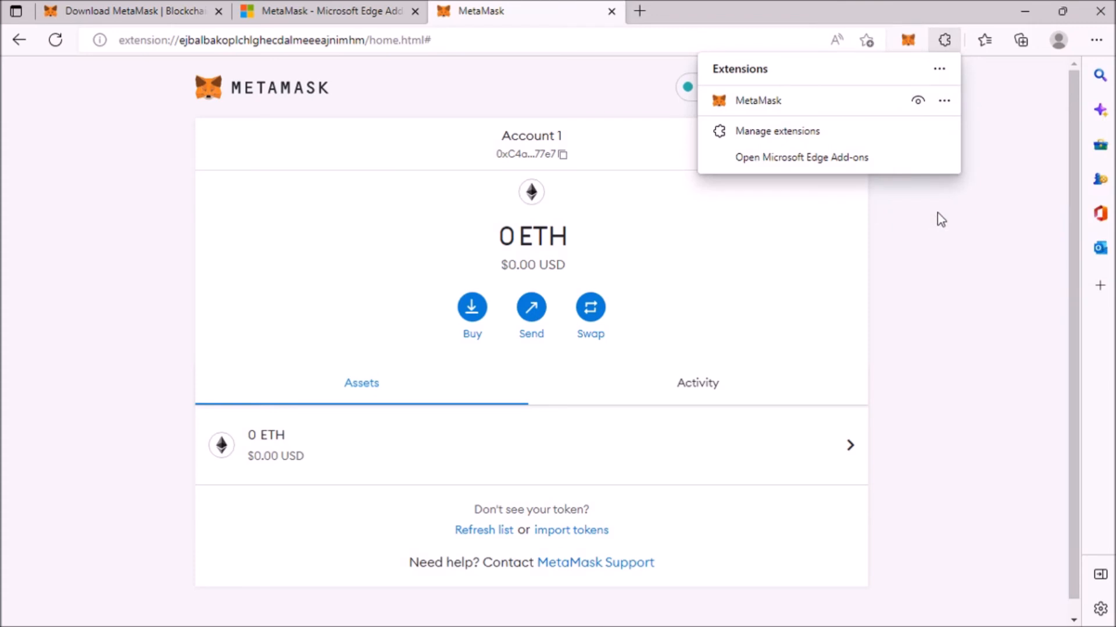
{"action": "left_click", "coordinate": [914, 112]}
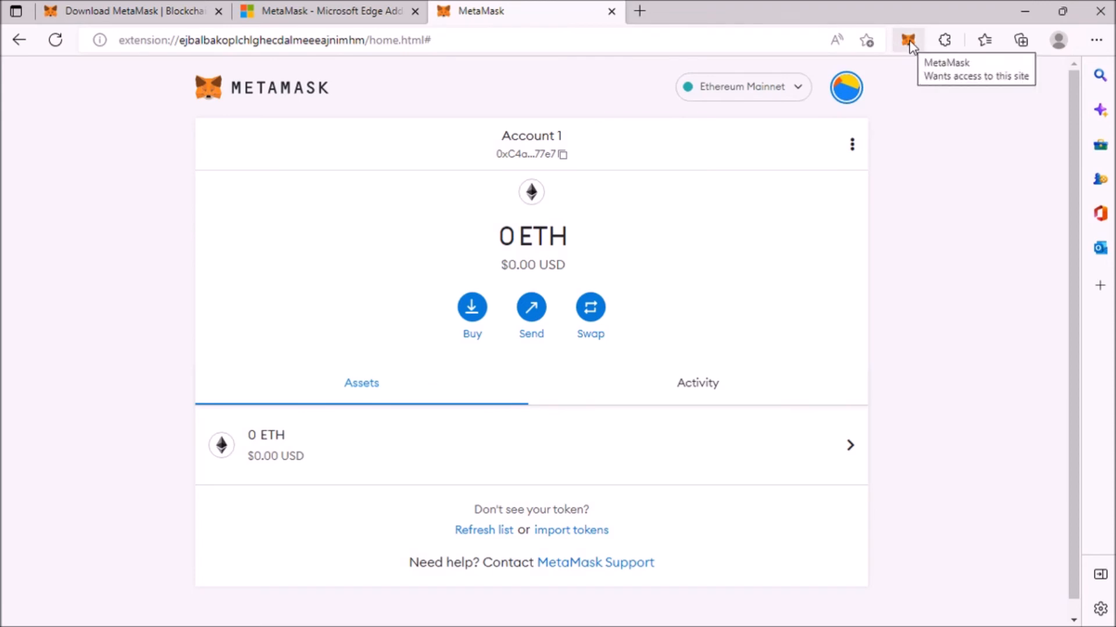
Close the MetaMask wallet and Edge Add-ons pages, and open the wallet popup from the MetaMask extension over the download page
{"action": "left_click", "coordinate": [612, 11]}
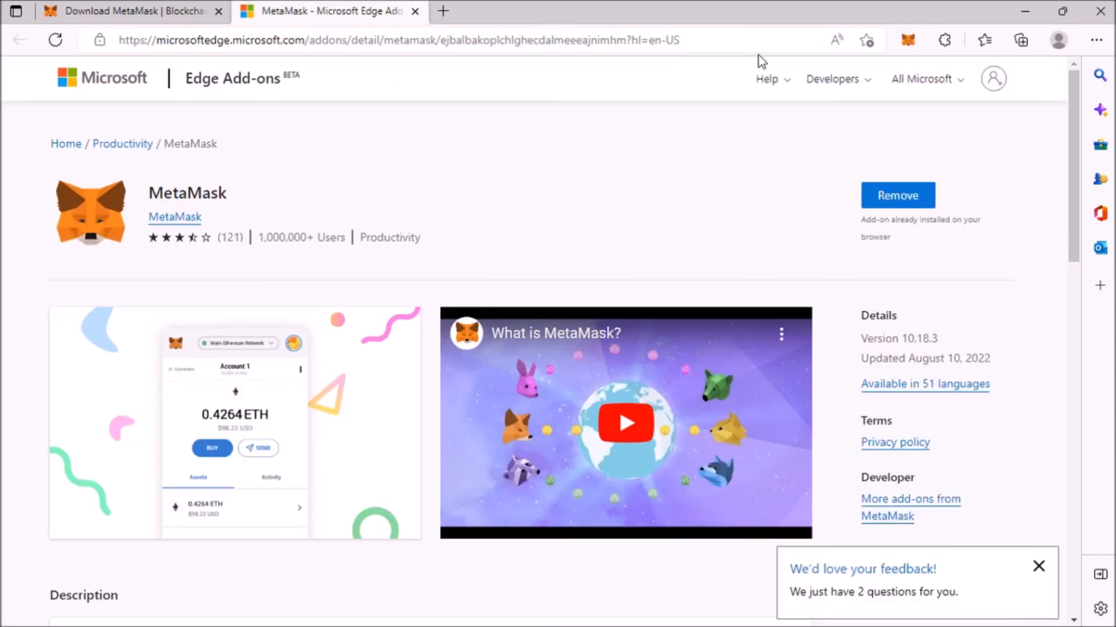
{"action": "left_click", "coordinate": [415, 12]}
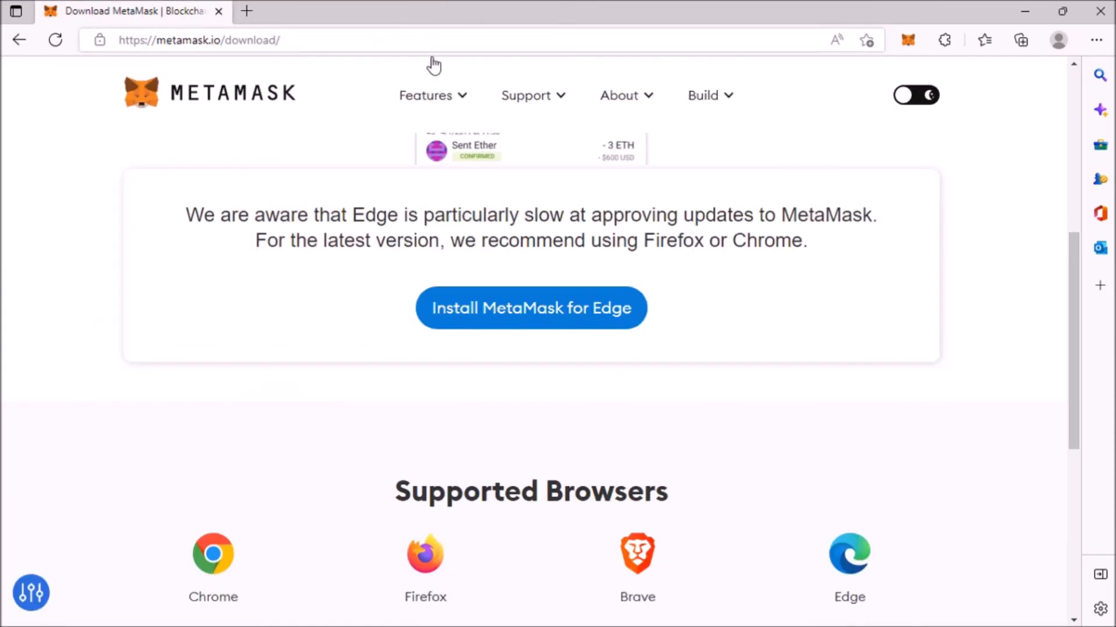
{"action": "left_click", "coordinate": [908, 41]}
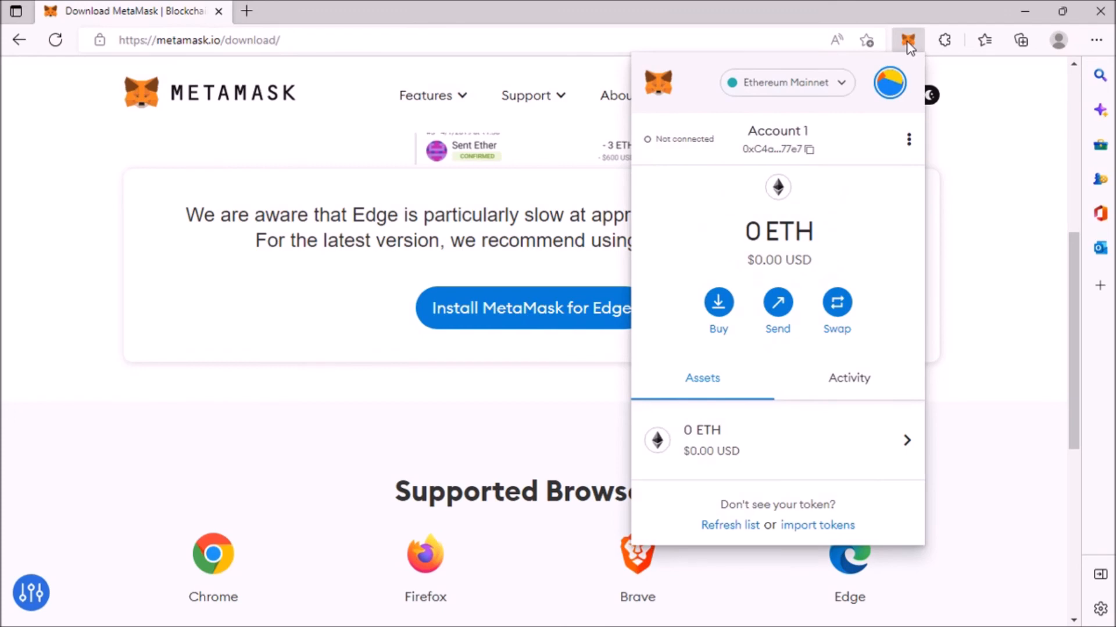
Look over the wallet popup's account and assets, and examine which networks are available before closing the network list
{"action": "scroll", "coordinate": [813, 267], "scroll_direction": "down", "scroll_amount": 1}
{"action": "scroll", "coordinate": [813, 266], "scroll_direction": "up", "scroll_amount": 1}
{"action": "left_click", "coordinate": [842, 86]}
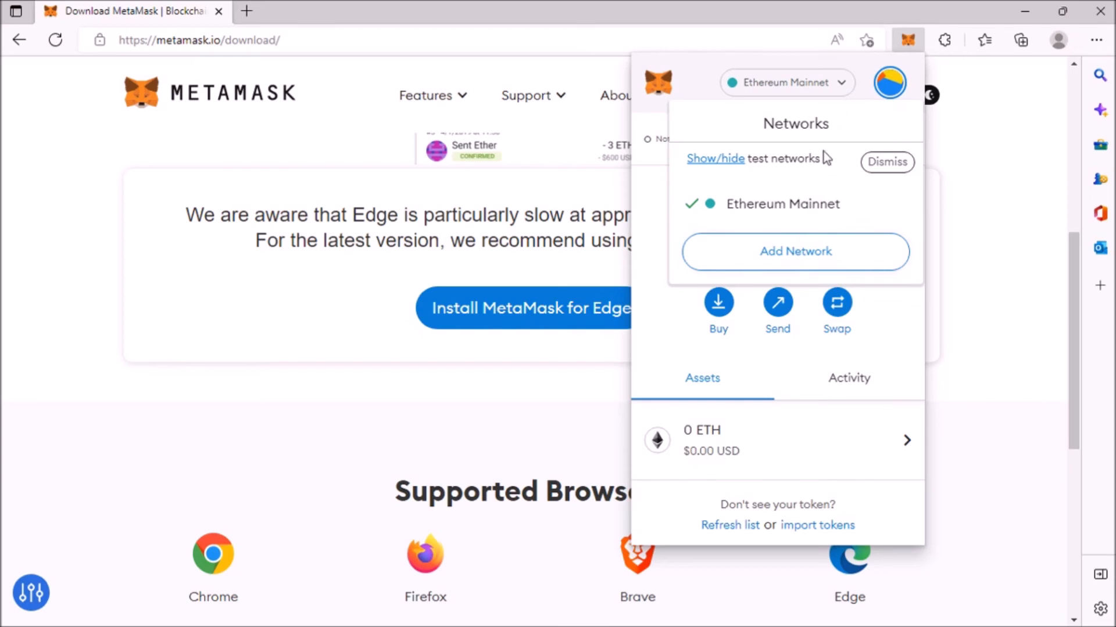
{"action": "left_click", "coordinate": [846, 84]}
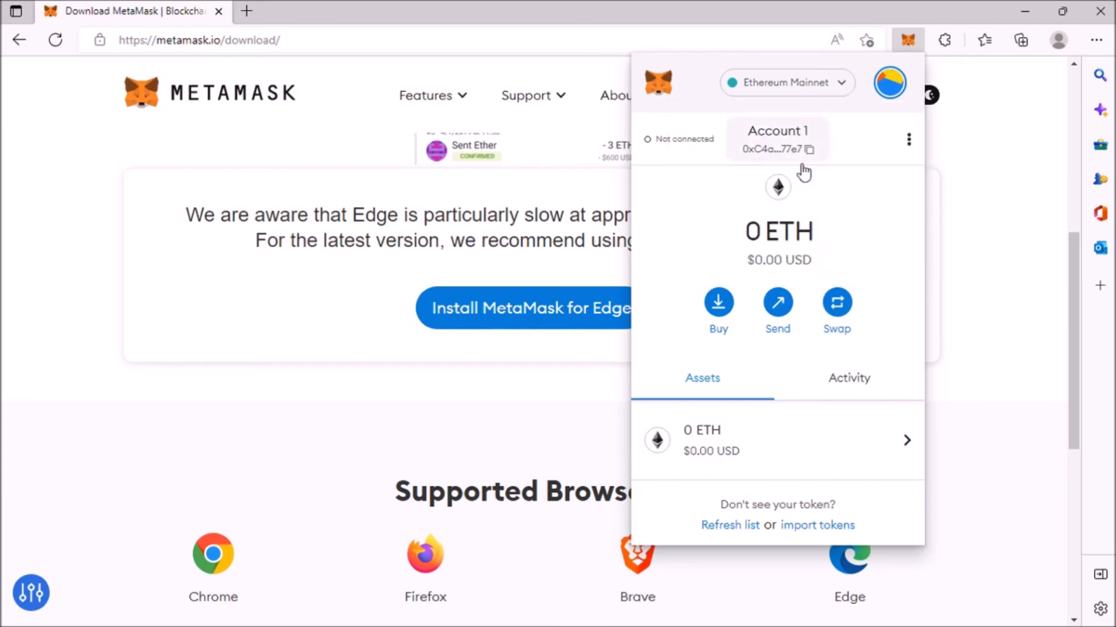